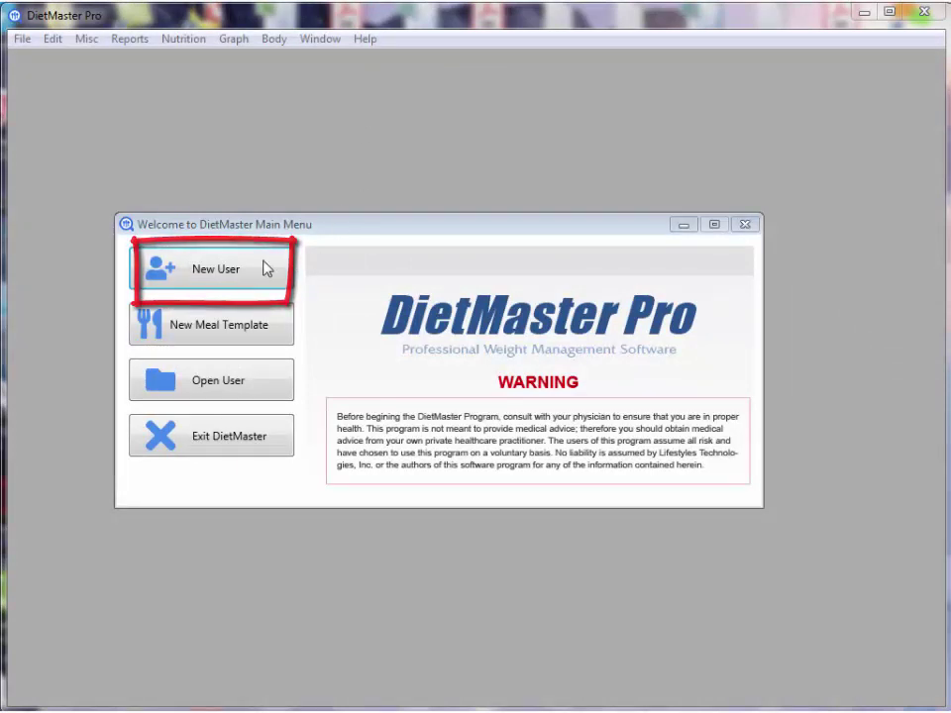
Start a new user profile with the person's first and last name and height 5 ft 11 in
left_click(220, 269)
type("Tony")
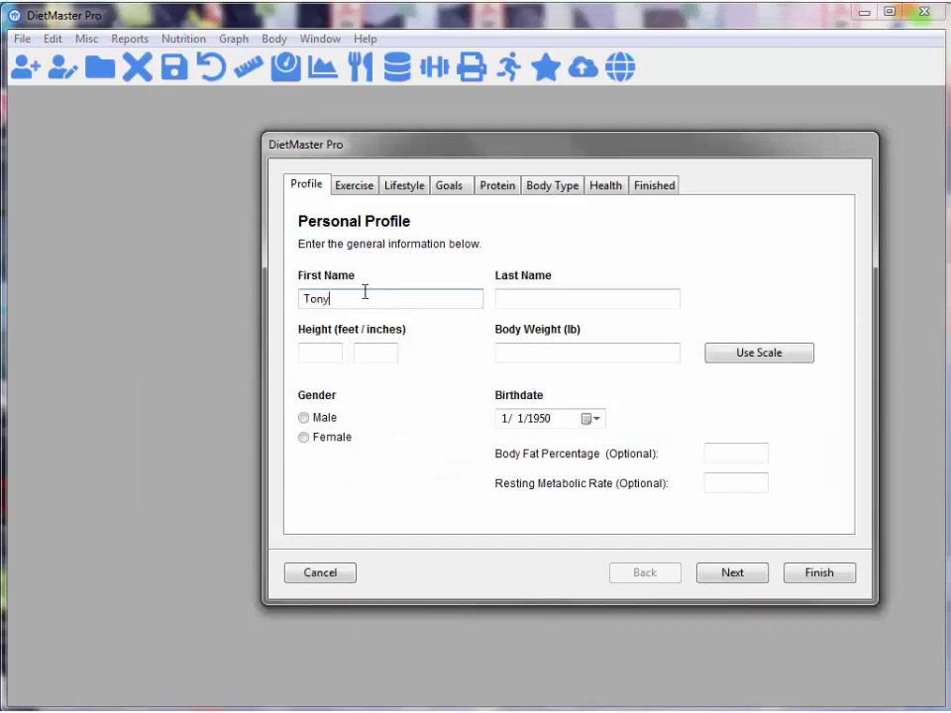
key("Tab")
type("er")
key("Tab")
type("5")
key("Tab")
Enter weight 215 lb, male gender, the birthdate and 29% body fat
key("Tab")
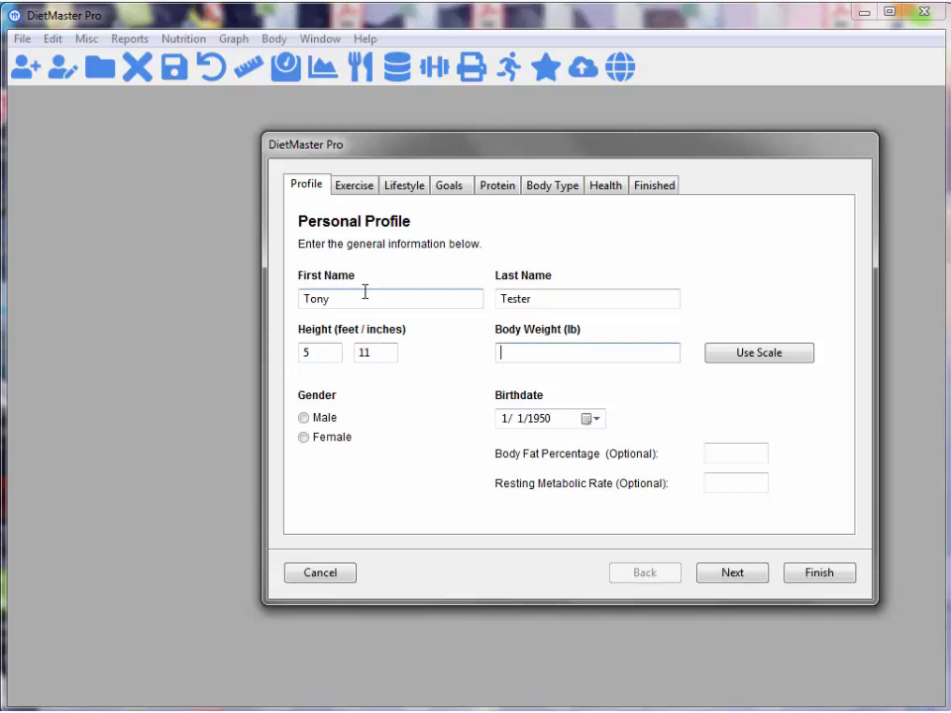
type("215")
key("Tab")
left_click(304, 418)
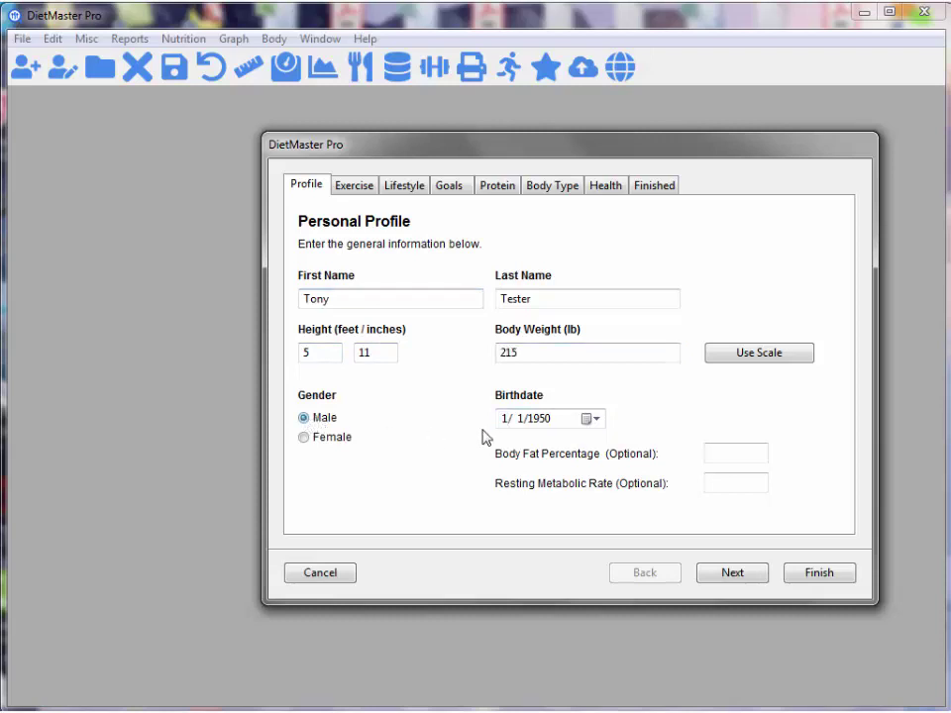
left_click(502, 419)
type("419")
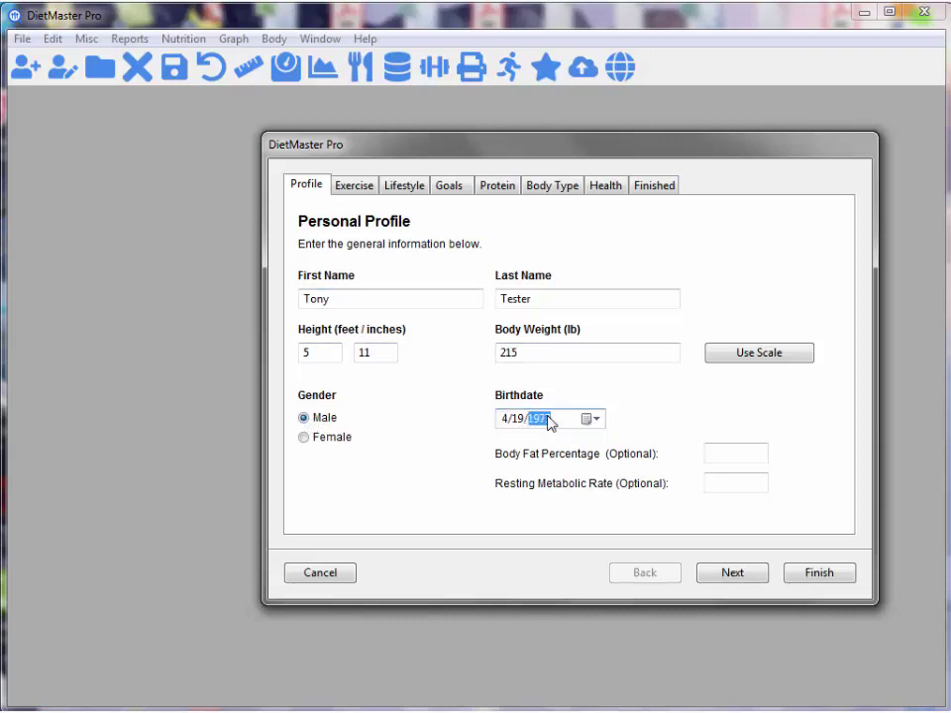
key("Tab")
type("29")
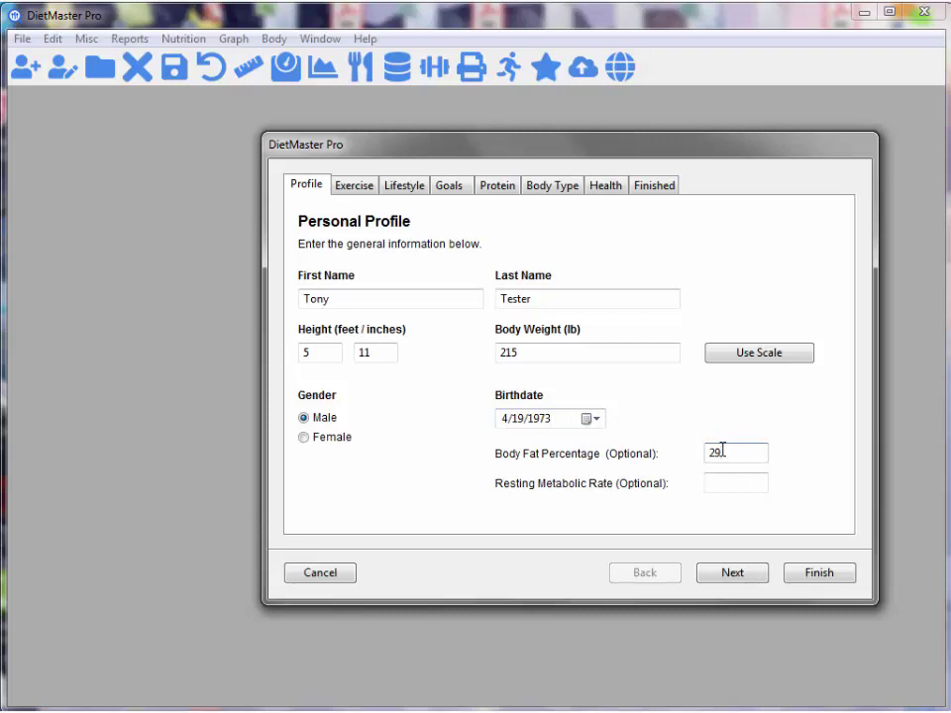
key("Tab")
Log light/moderate weight lifting at 40 minutes, three times per week
left_click(734, 572)
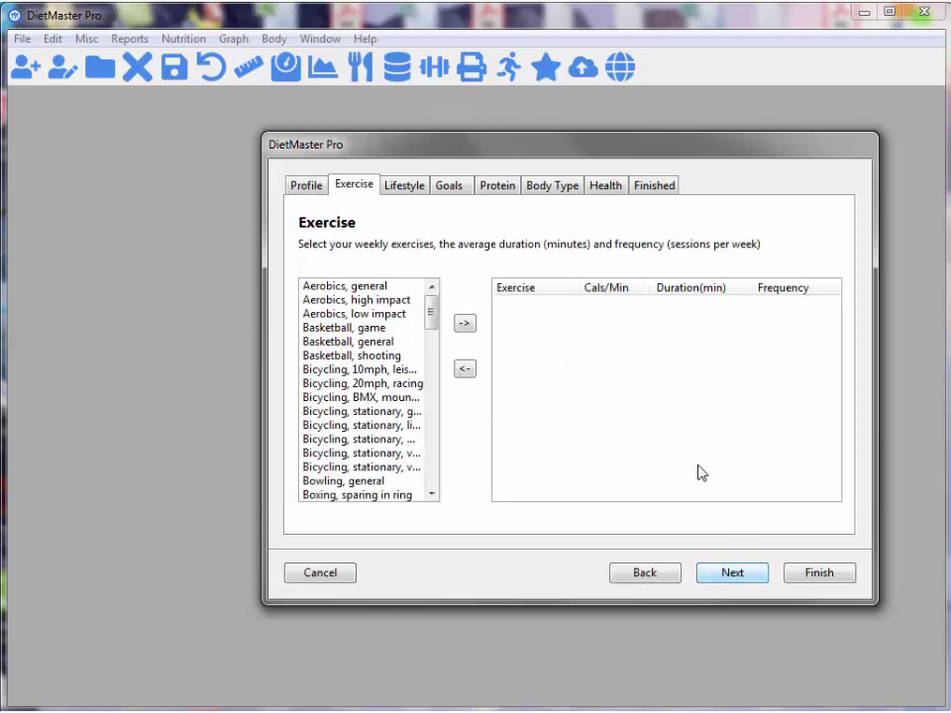
left_click_drag(432, 297, 436, 483)
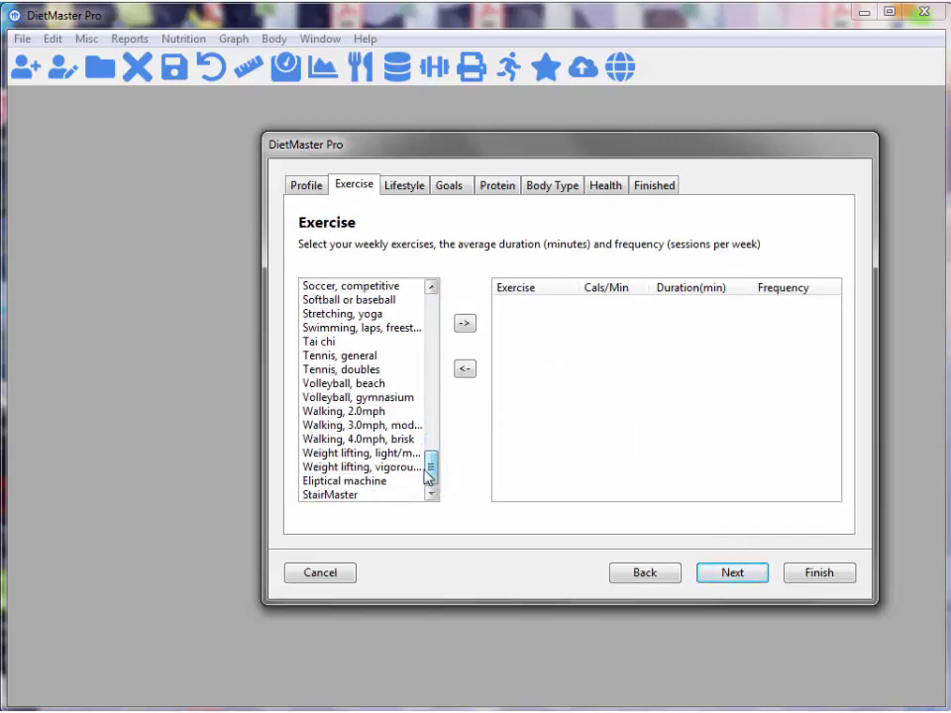
left_click(393, 454)
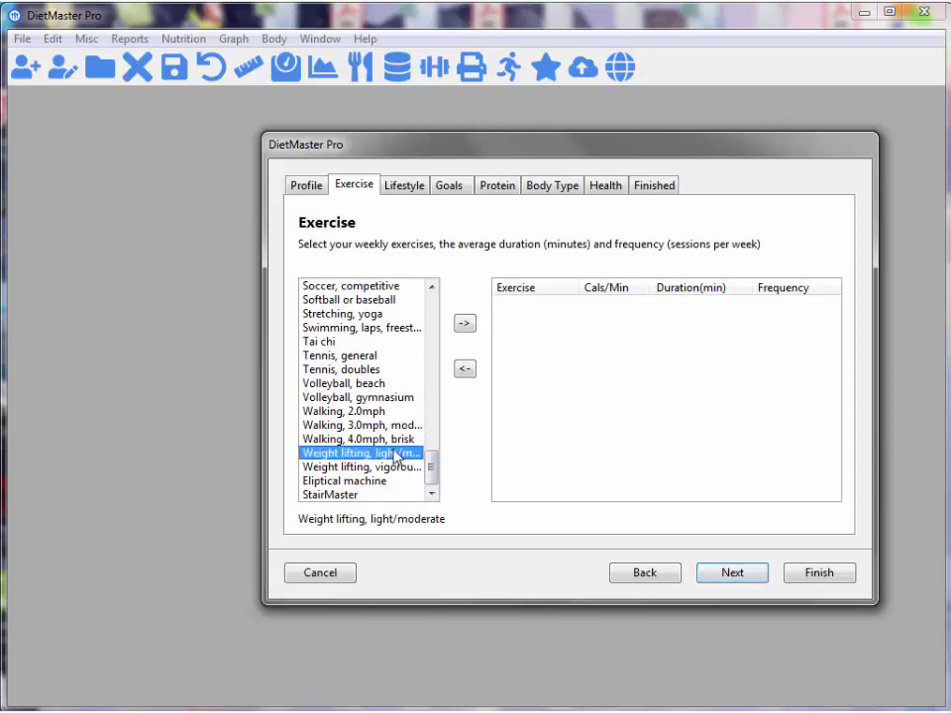
left_click(465, 322)
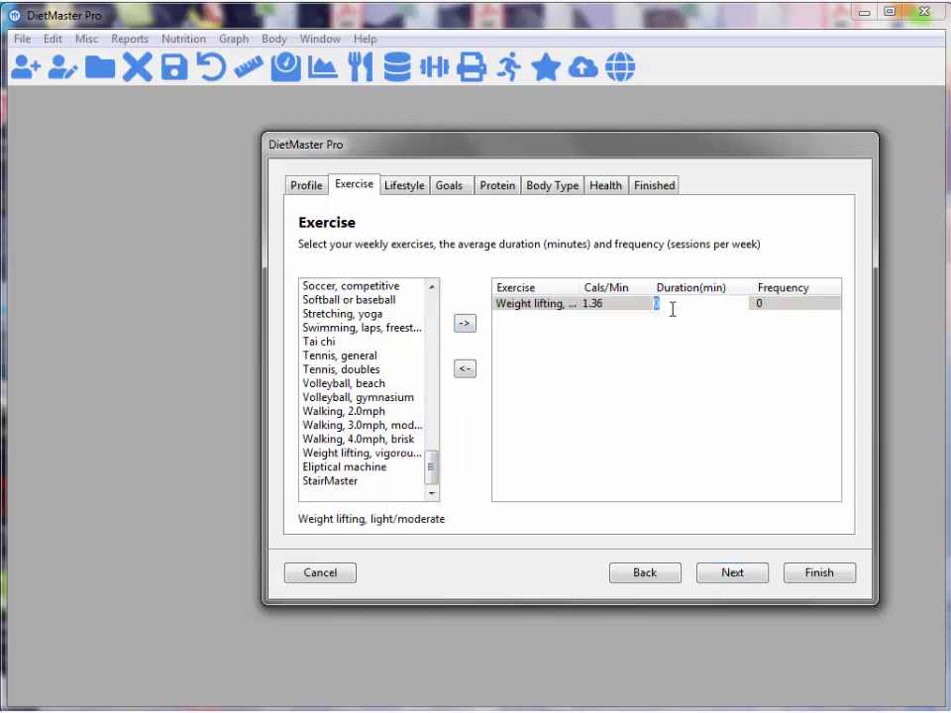
type("40")
key("Tab")
key("Tab")
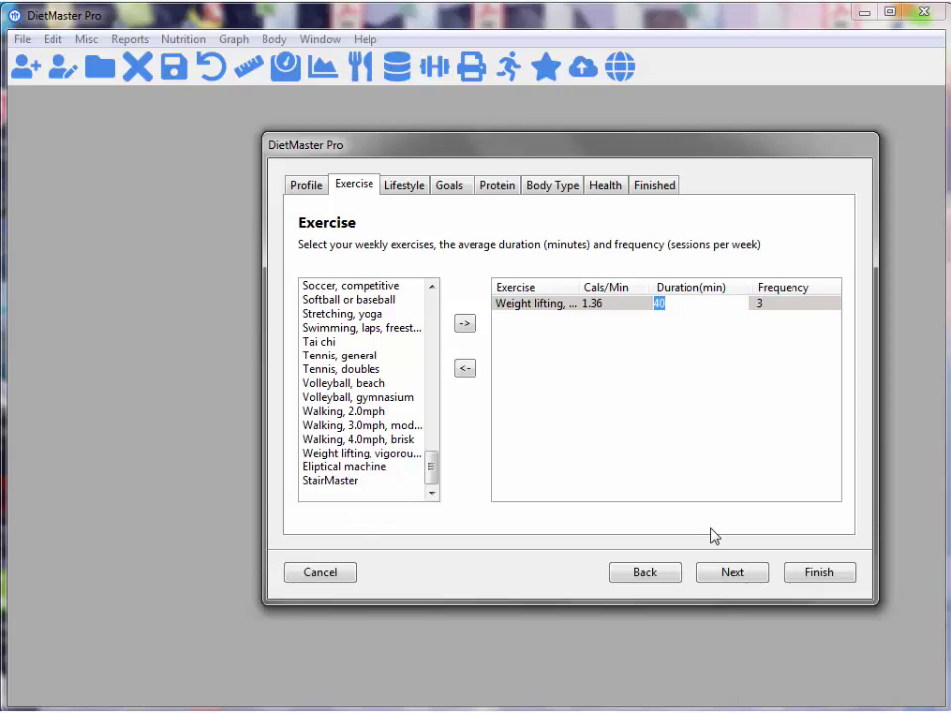
left_click(729, 573)
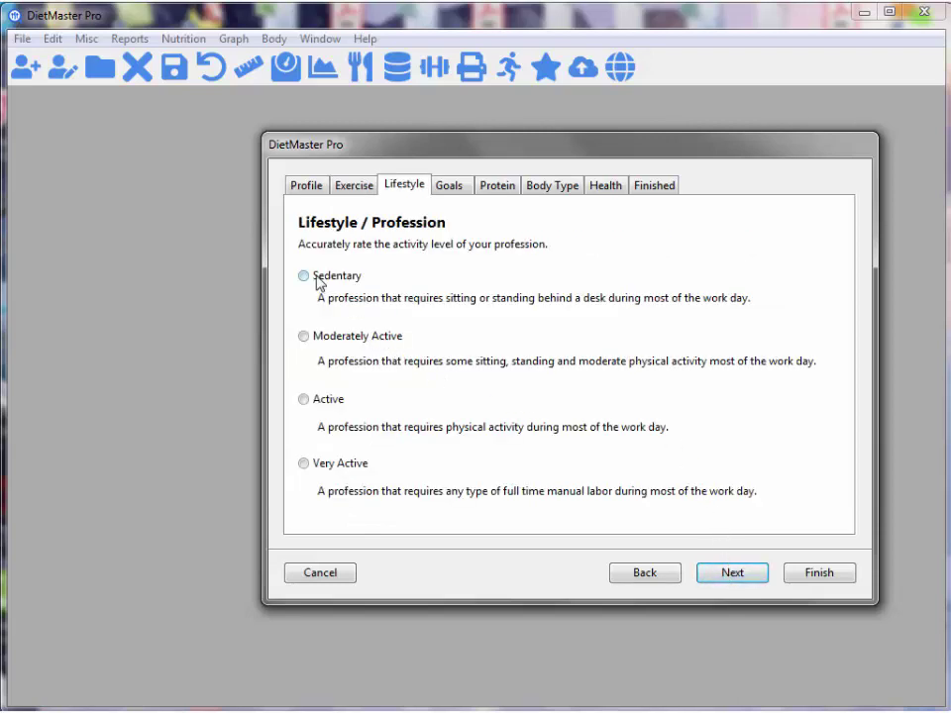
Set a weight-loss goal of 190 lb at 1.00 lb per week
left_click(734, 573)
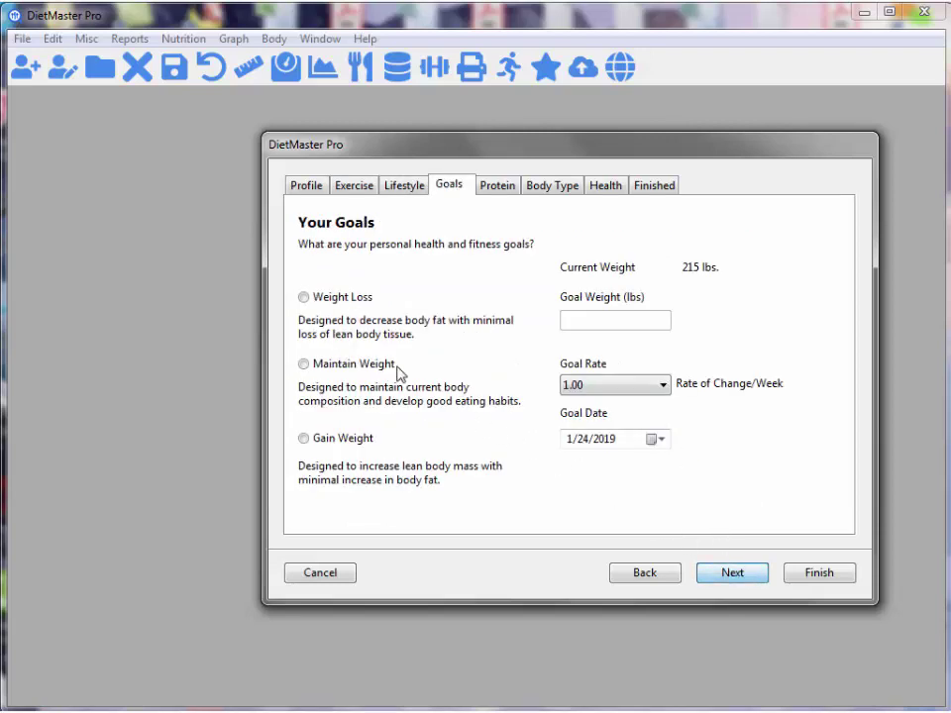
left_click(336, 299)
left_click(585, 325)
type("1")
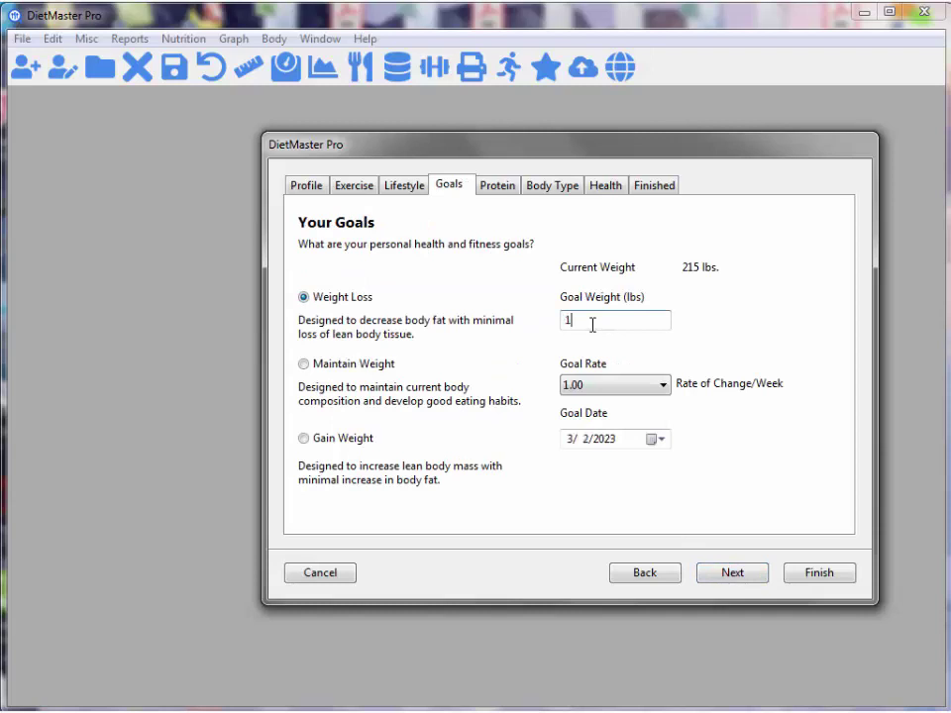
type("90")
key("Tab")
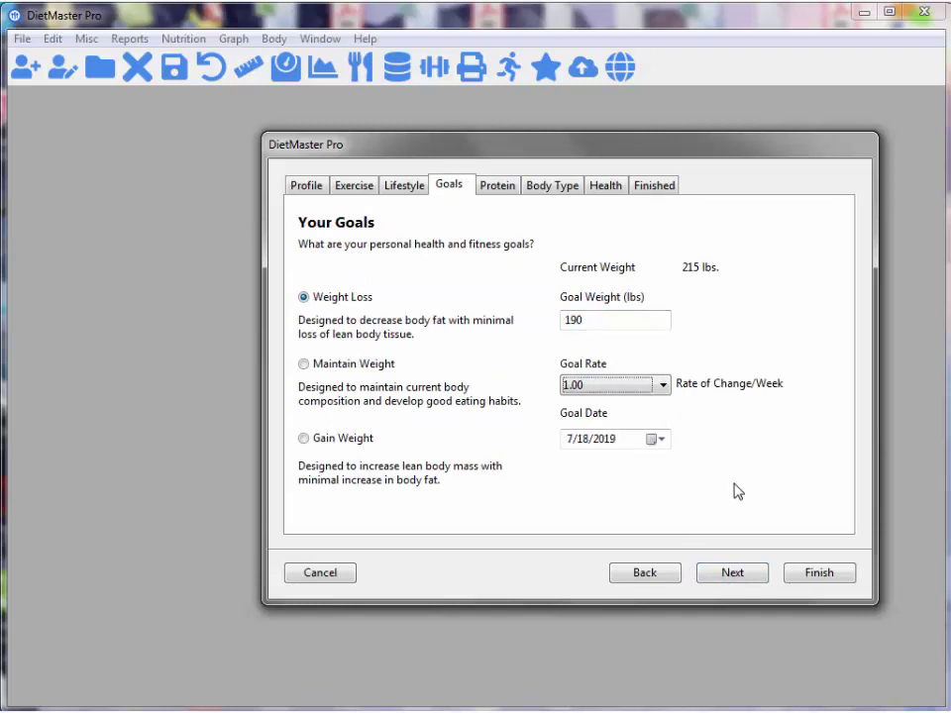
left_click(661, 386)
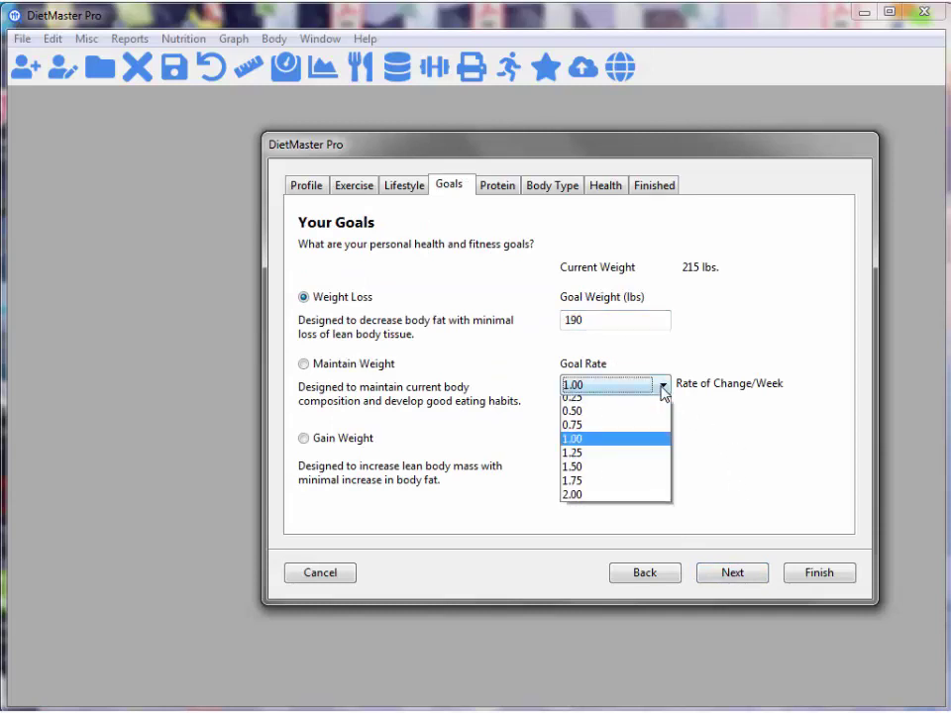
left_click(611, 448)
Choose Sedentary Adult protein needs and Type II body type, reaching the 1998-calorie recommendation
left_click(734, 572)
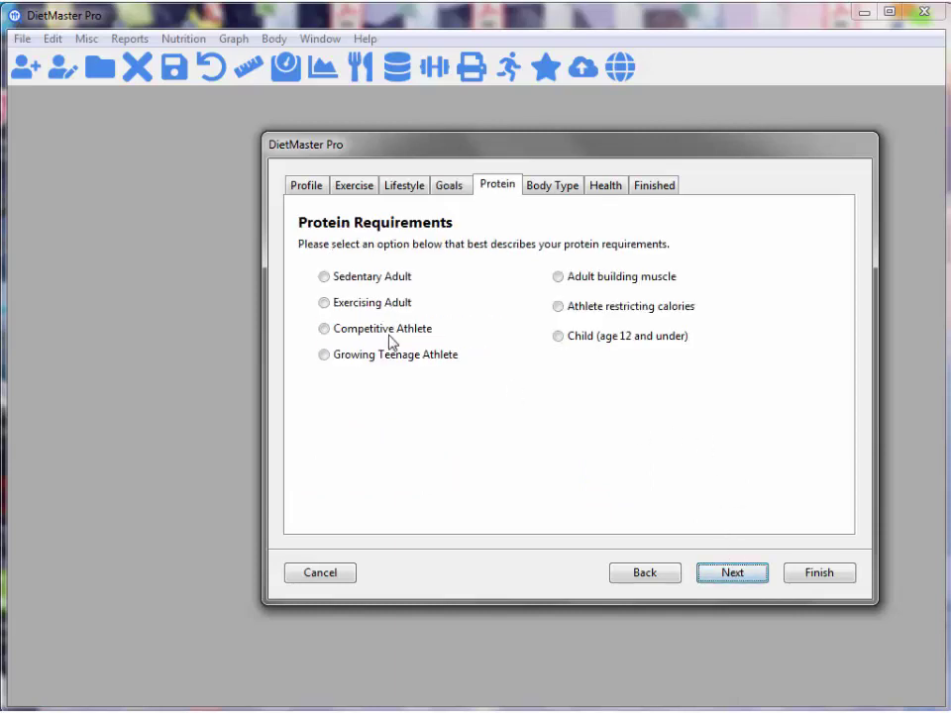
left_click(326, 277)
left_click(729, 569)
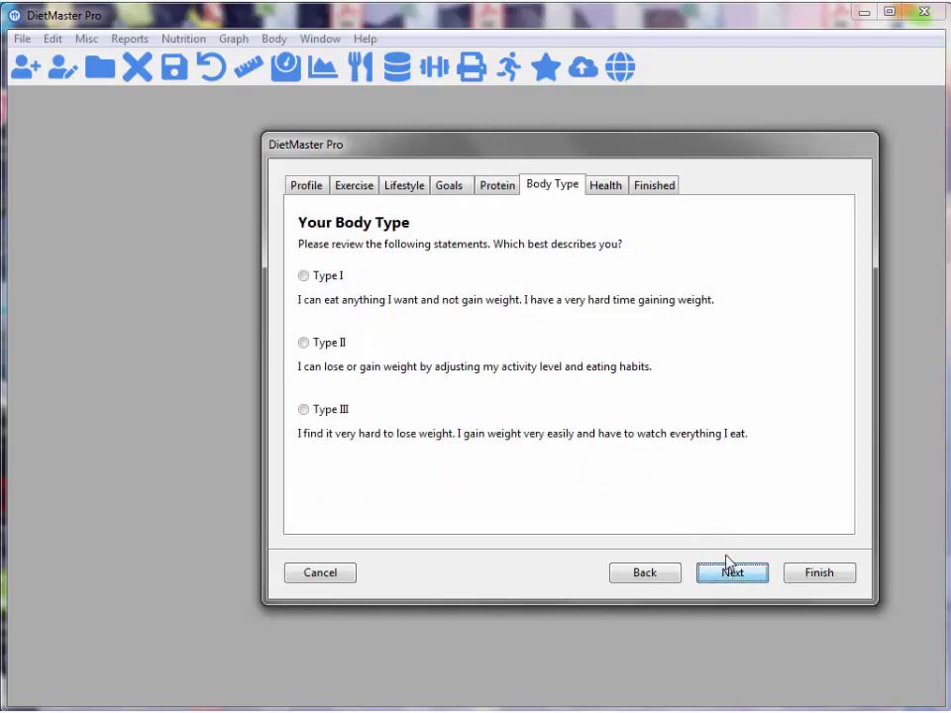
left_click(305, 342)
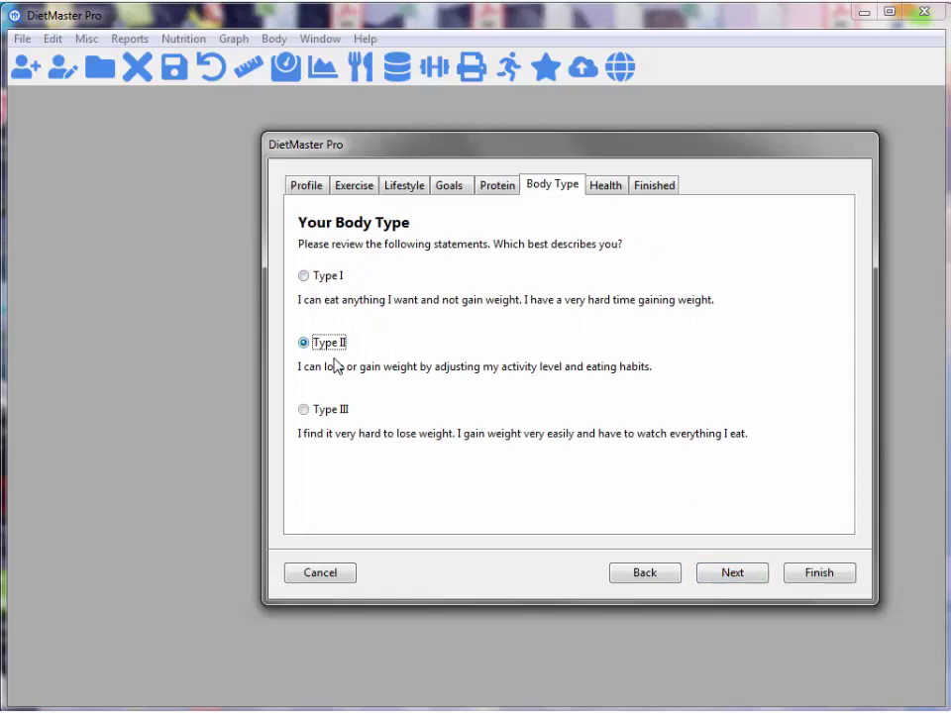
left_click(730, 564)
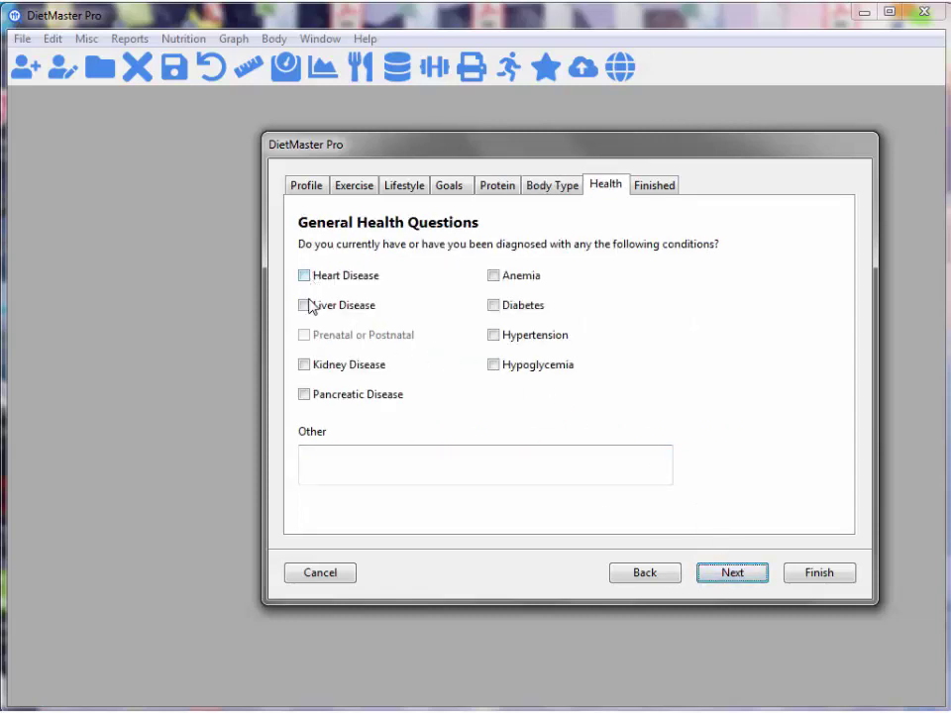
left_click(734, 572)
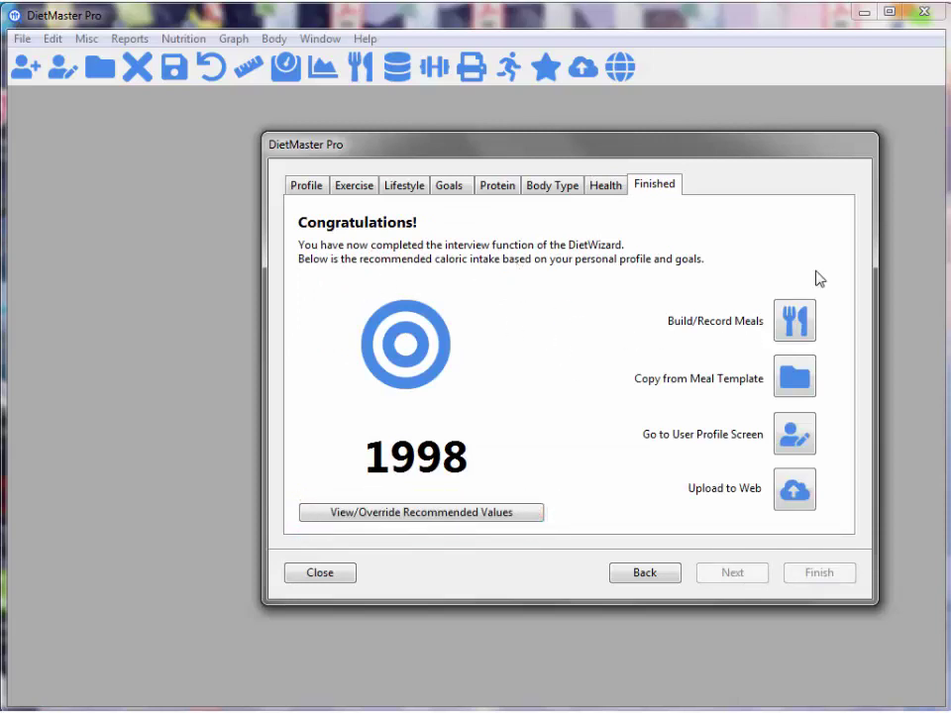
Copy the Mediterranean, 1900 Calories template into the meal plan, totalling 1936 calories
left_click(798, 366)
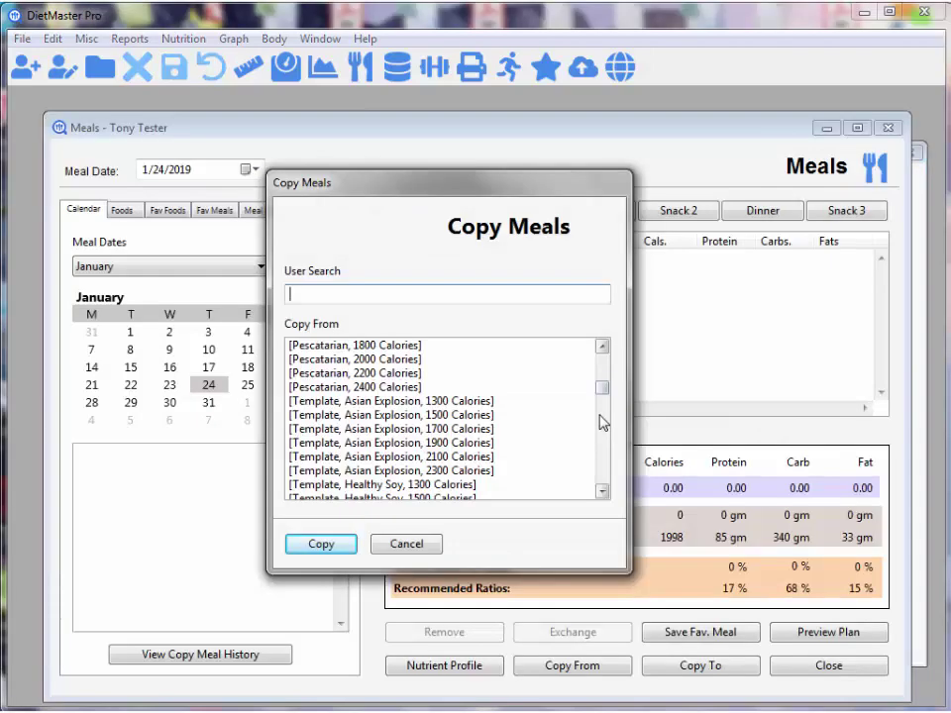
scroll(600, 420, "down", 1)
scroll(601, 421, "down", 2)
scroll(600, 420, "down", 2)
scroll(601, 421, "down", 1)
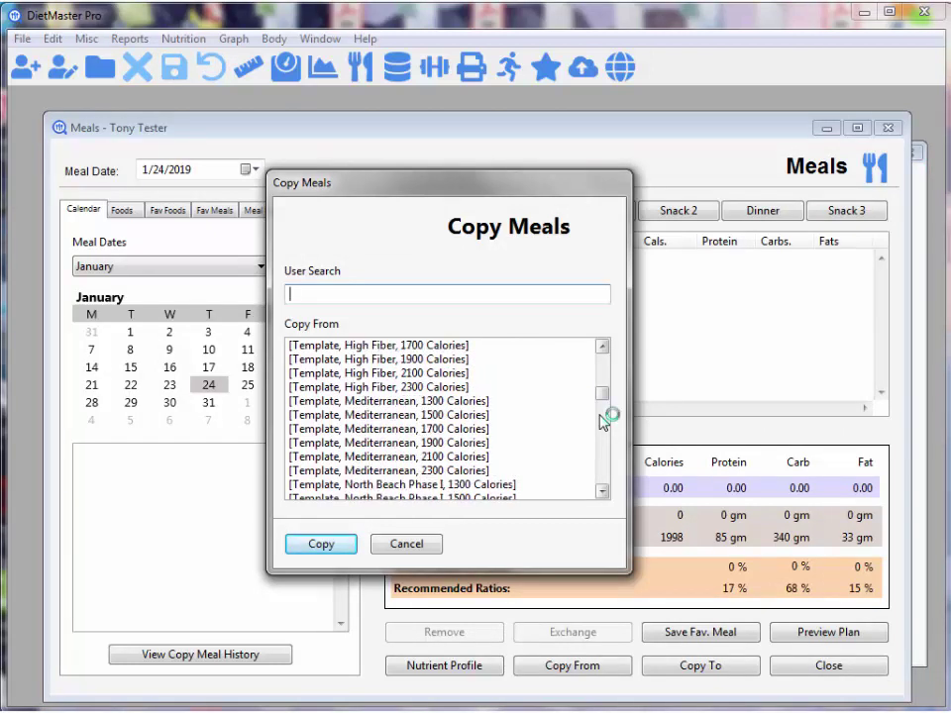
left_click(478, 446)
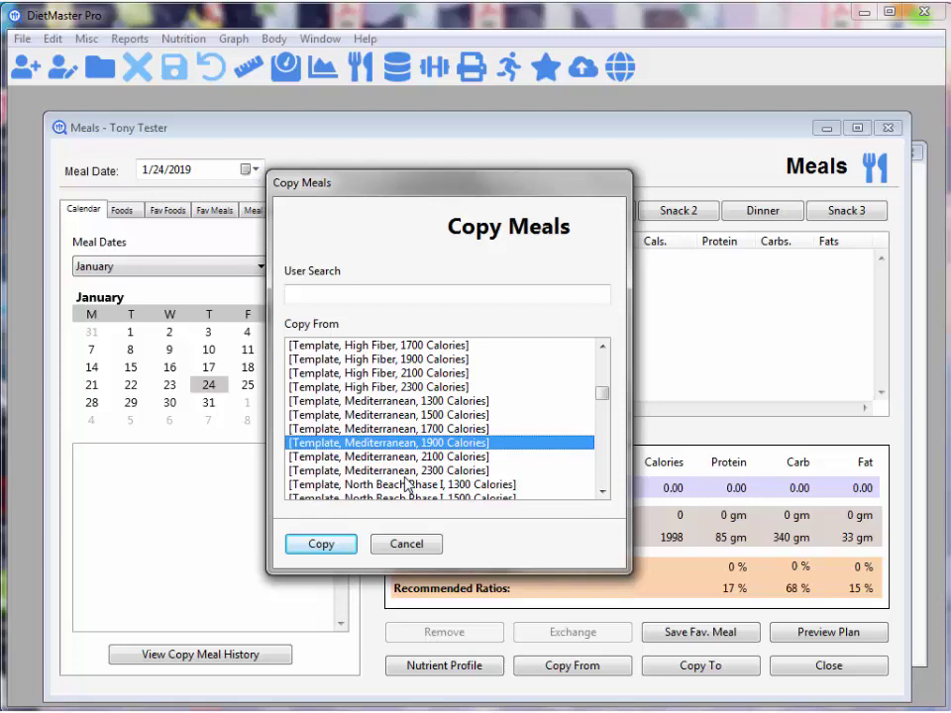
left_click(331, 548)
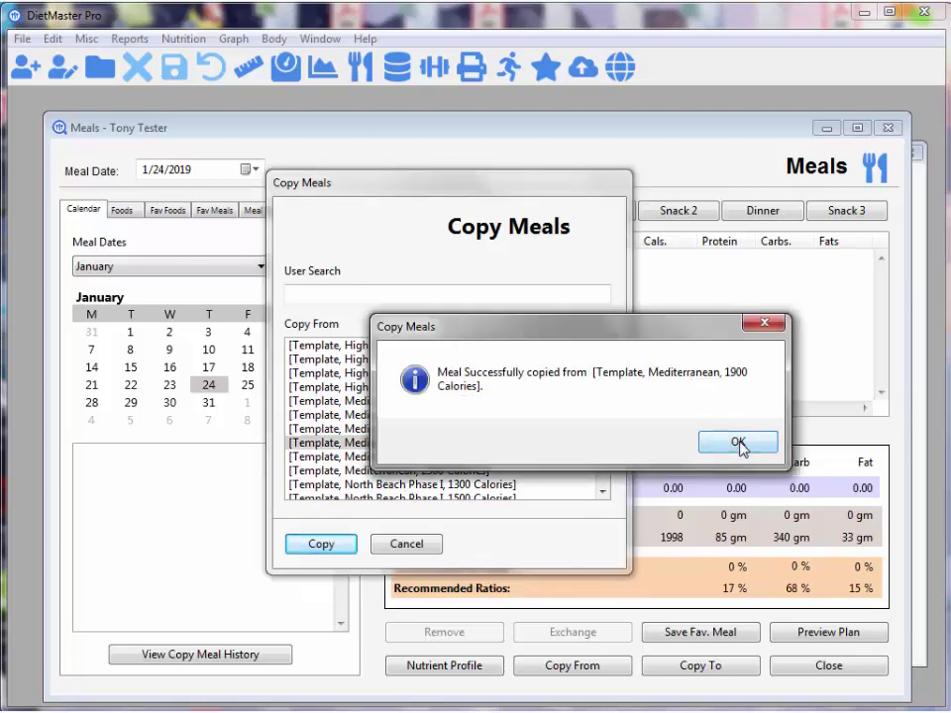
left_click(741, 445)
left_click(433, 327)
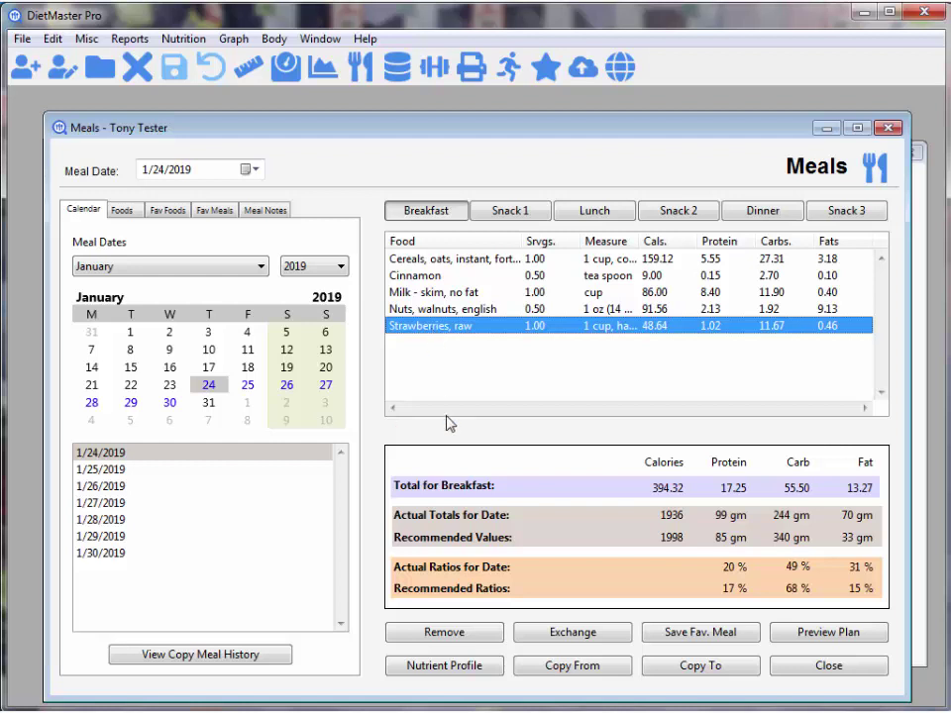
Swap the breakfast strawberries for Blueberries, raw across all meal dates
left_click(578, 631)
type("blue")
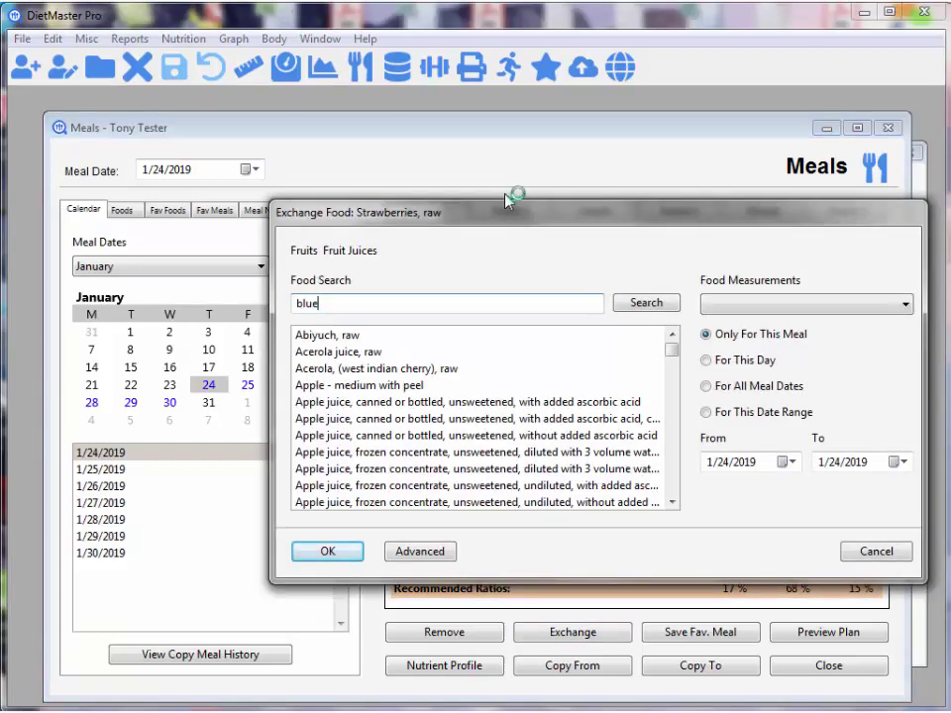
left_click(648, 304)
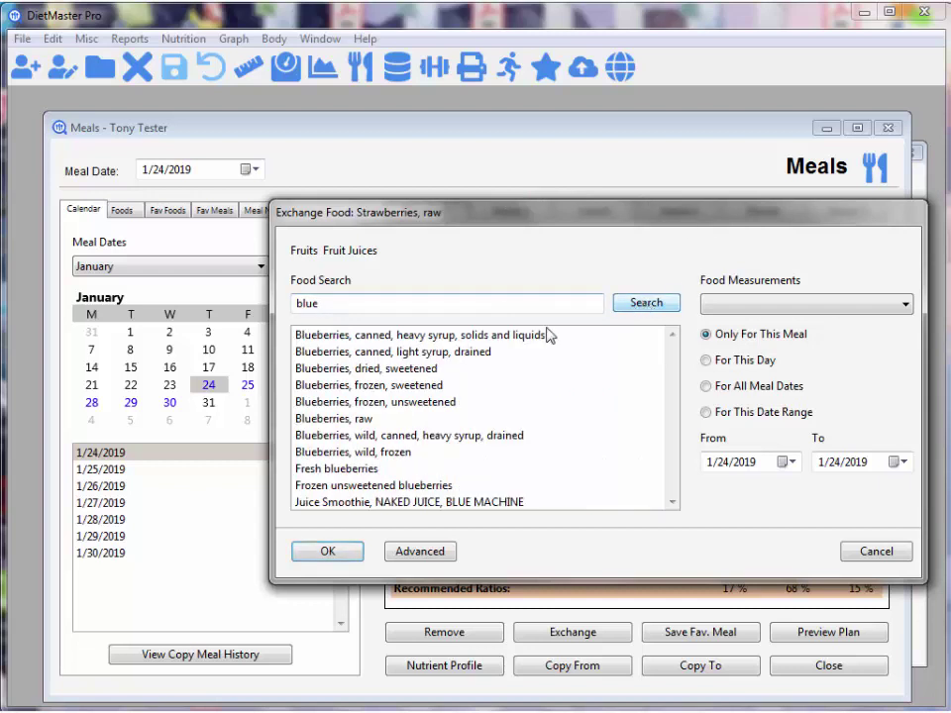
left_click(352, 426)
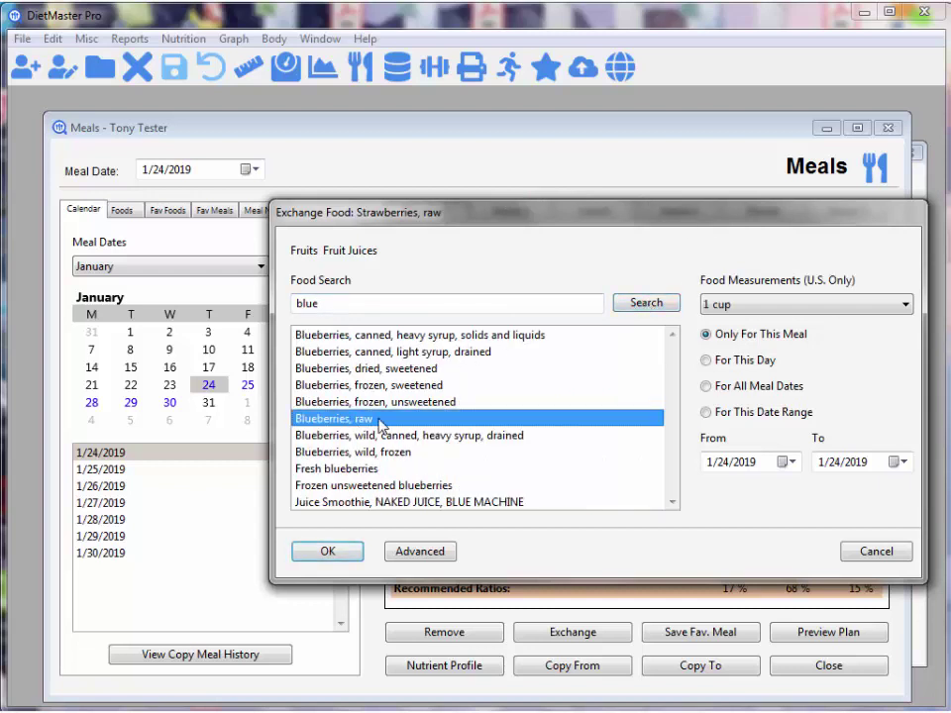
left_click(706, 386)
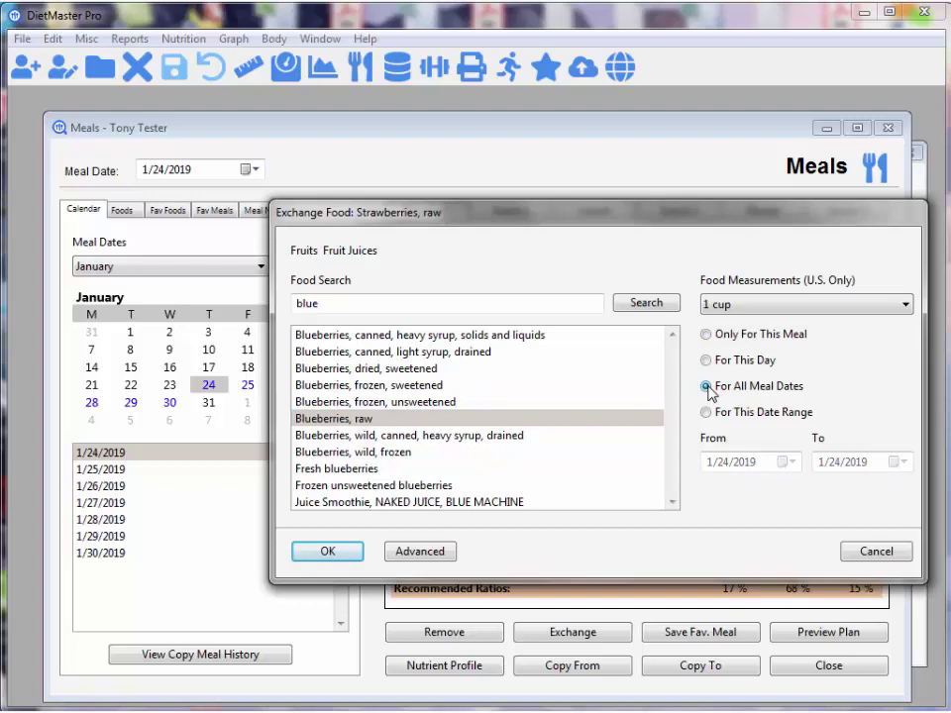
left_click(327, 552)
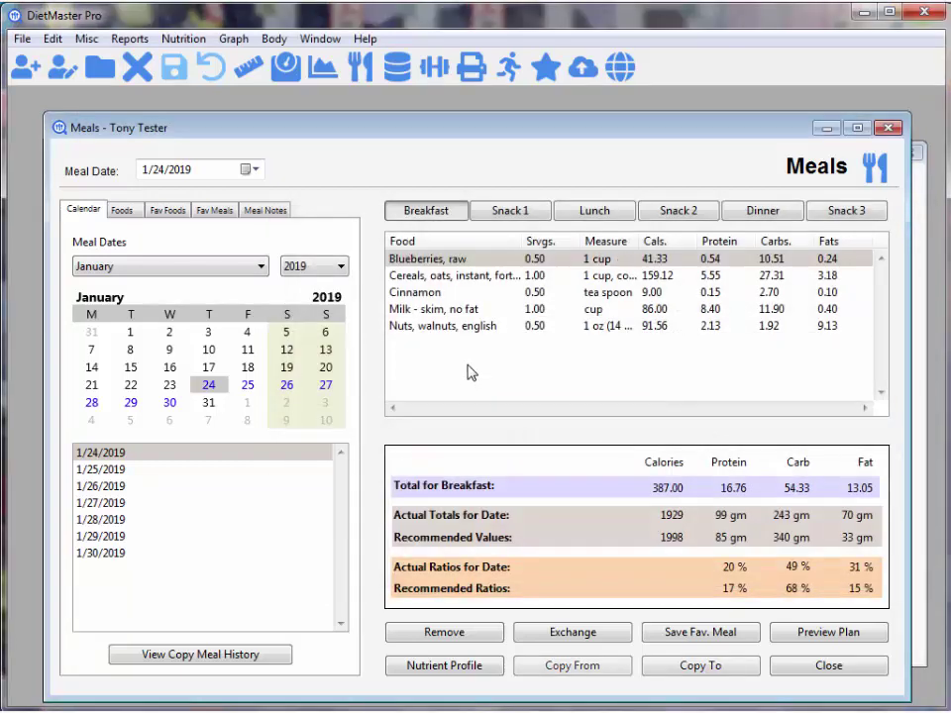
Set the blueberries to 0.75 servings
left_click(535, 258)
type(".")
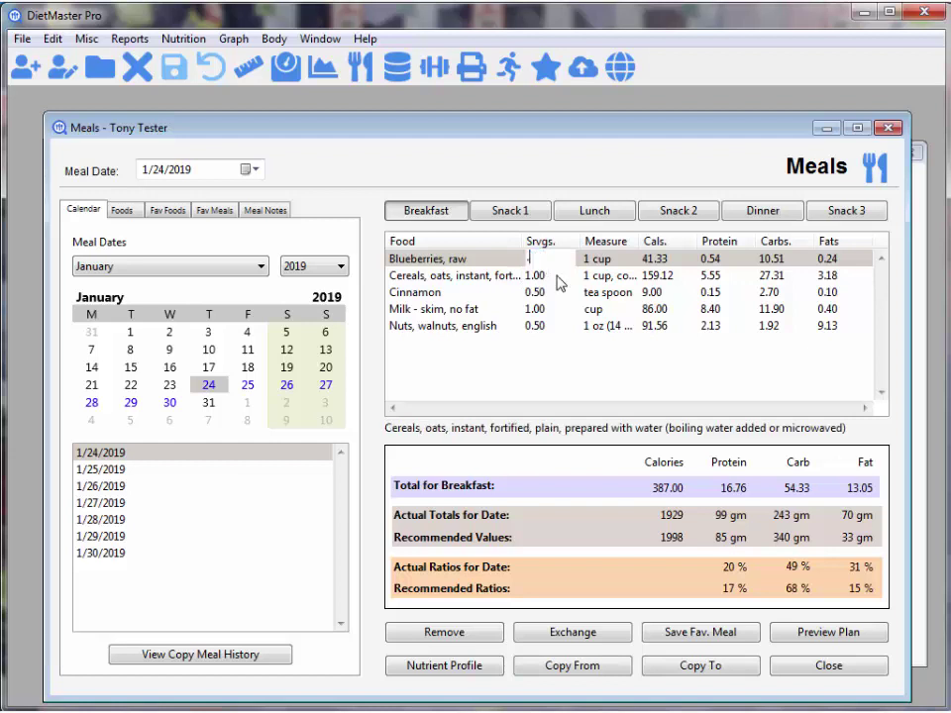
type("75")
key("Return")
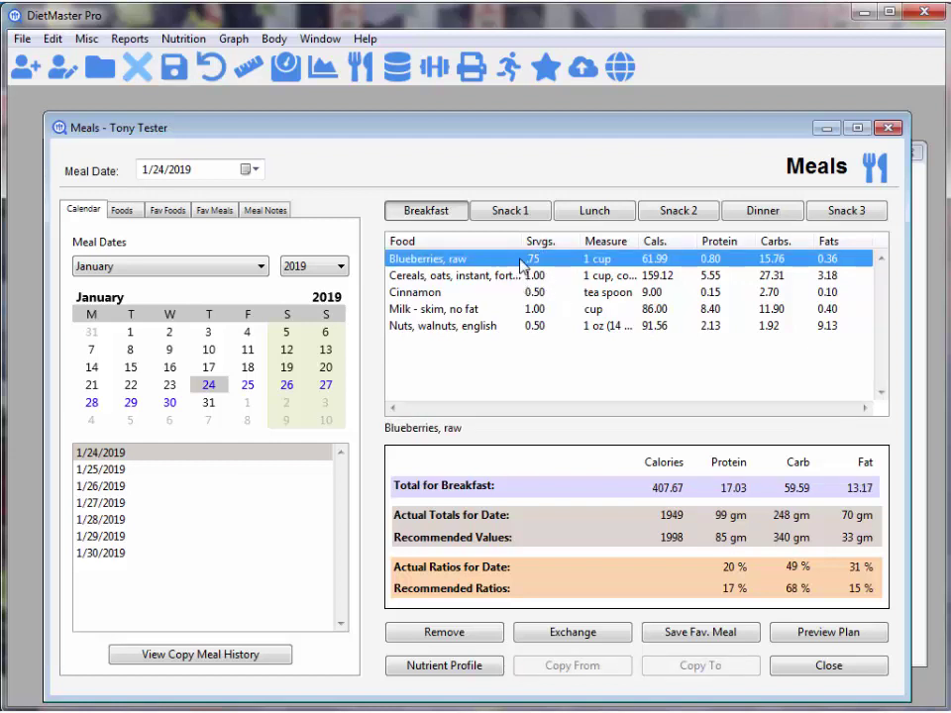
Search foods for 'muffin' and select Muffins, blueberry, toaster-type
left_click(124, 212)
type("muffin")
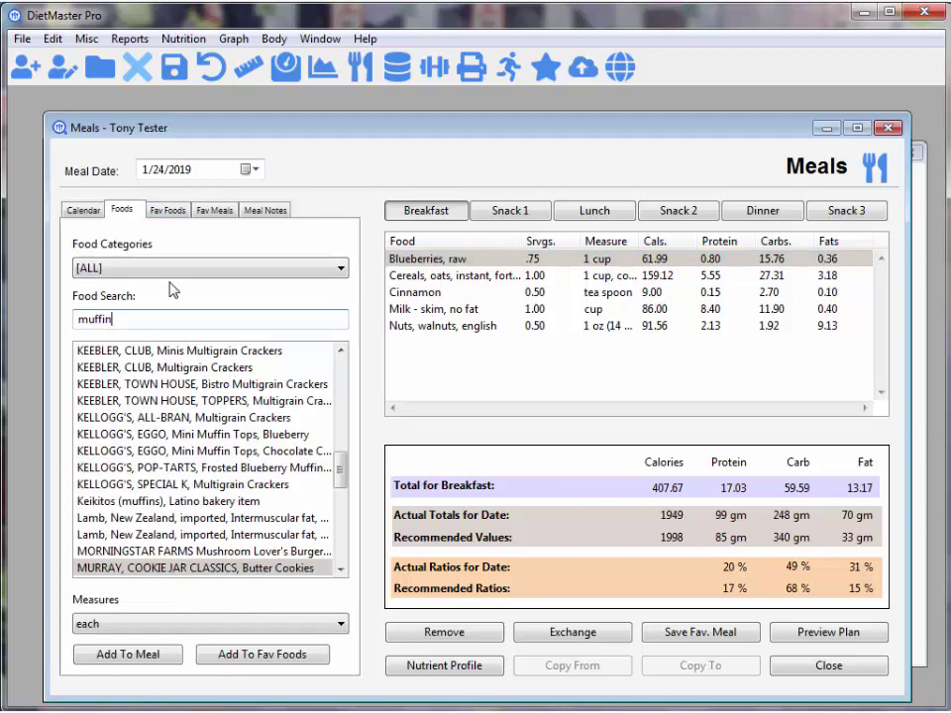
scroll(340, 482, "down", 1)
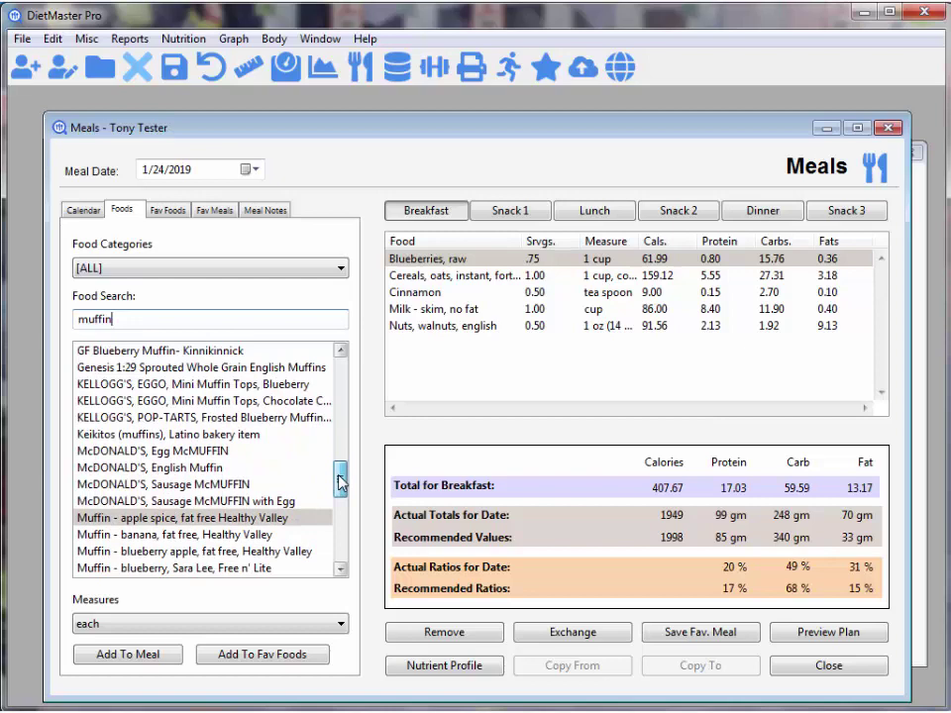
scroll(339, 482, "down", 2)
scroll(339, 482, "down", 2)
left_click(205, 518)
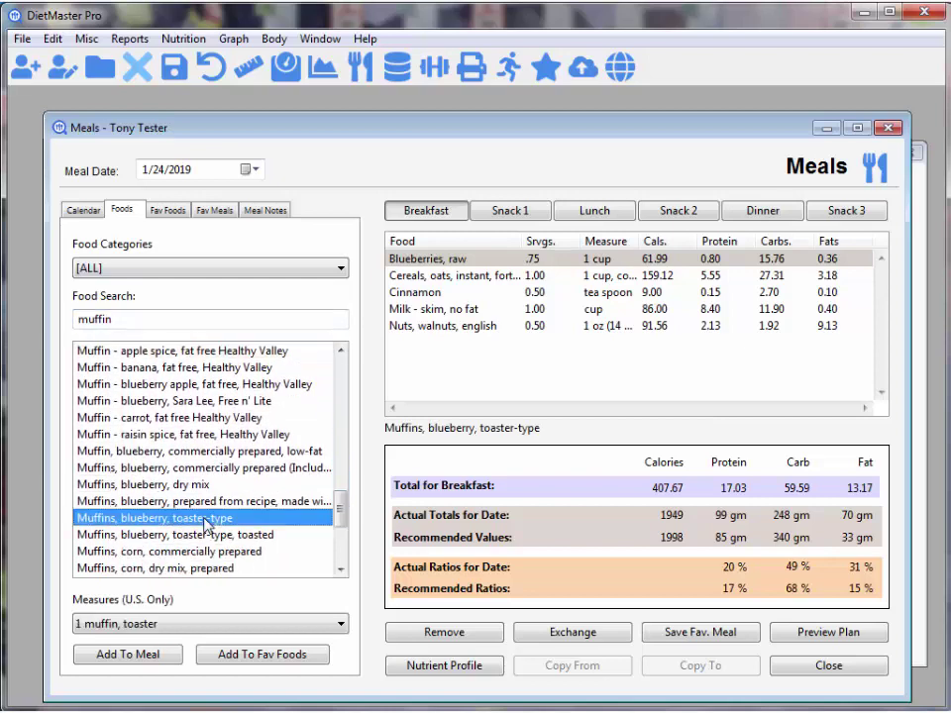
Add one toaster muffin to breakfast and save the meals
left_click(186, 624)
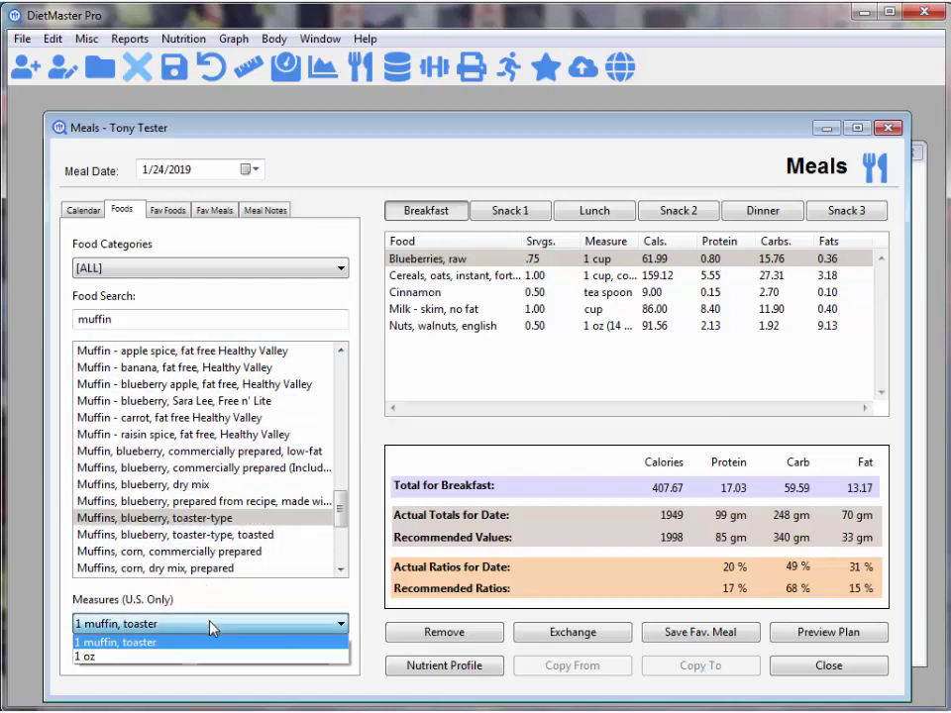
left_click(186, 646)
mouse_move(250, 518)
left_mouse_down()
mouse_move(528, 371)
mouse_move(555, 369)
left_mouse_up()
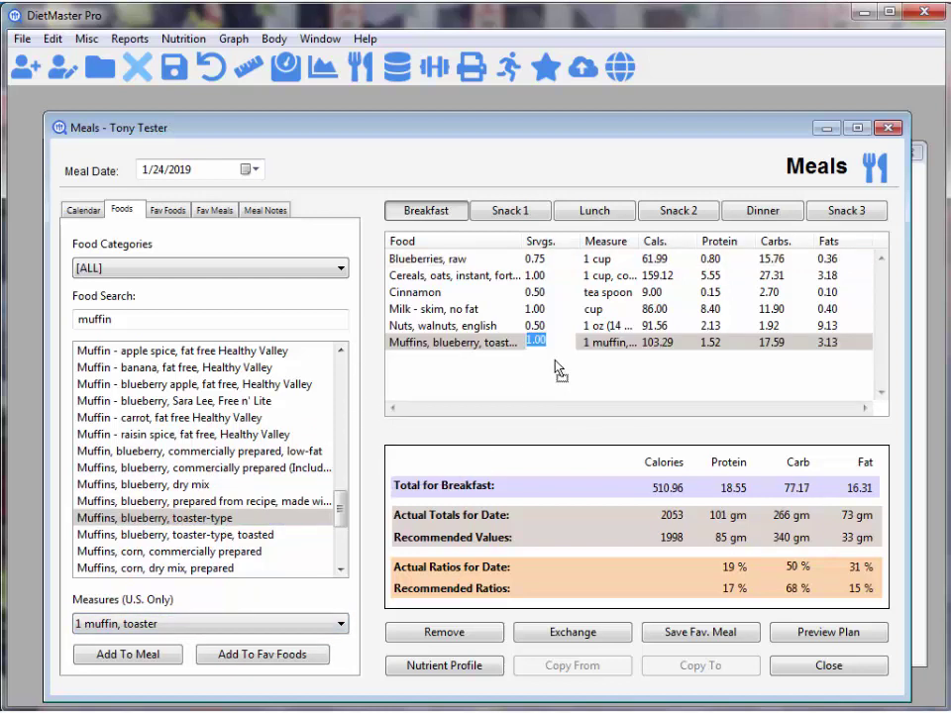
key("Return")
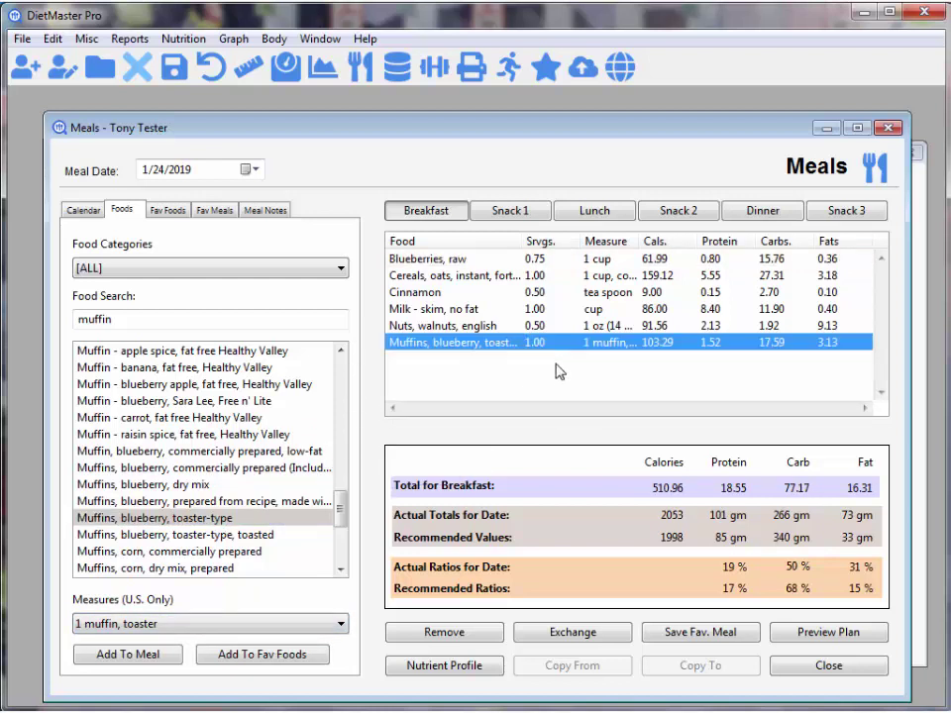
left_click(172, 70)
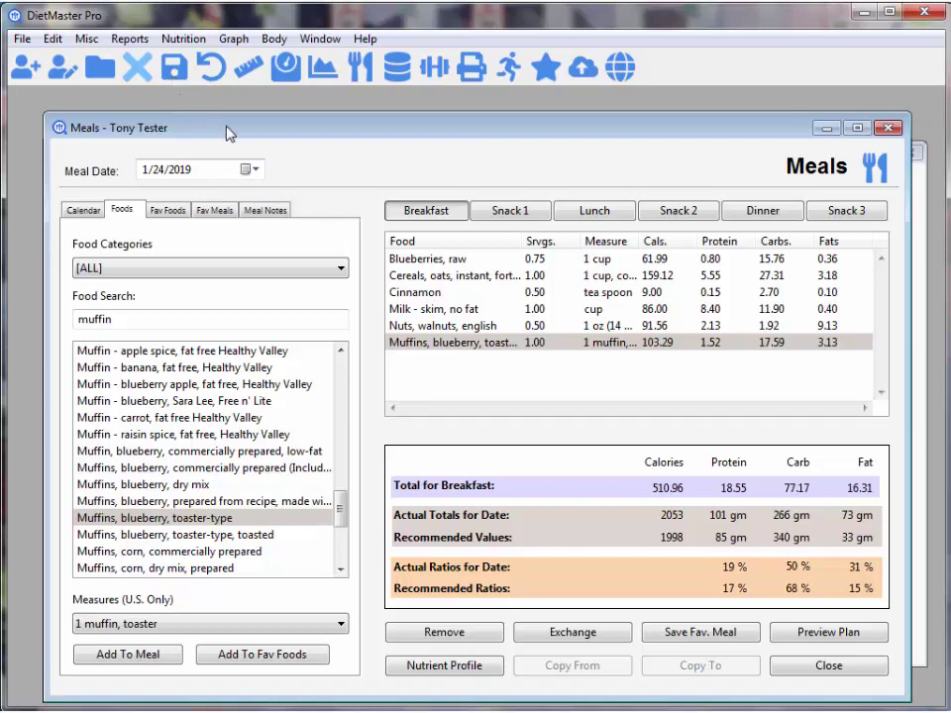
left_click(87, 209)
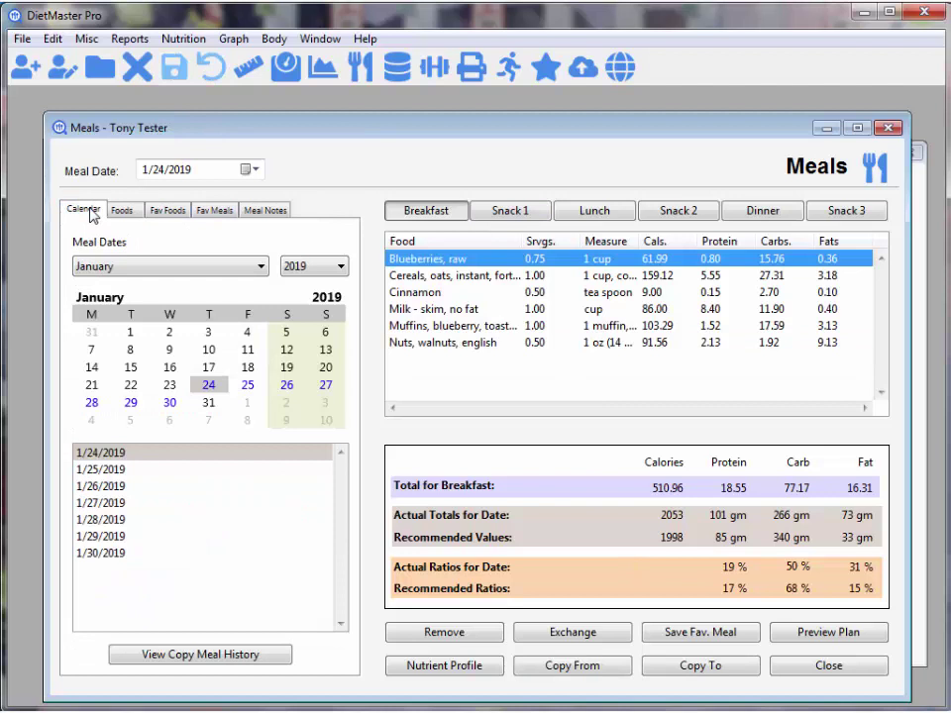
Preview the Meal Planner and Grocery List reports for 1/24/2019 through 1/30/2019
left_click(471, 67)
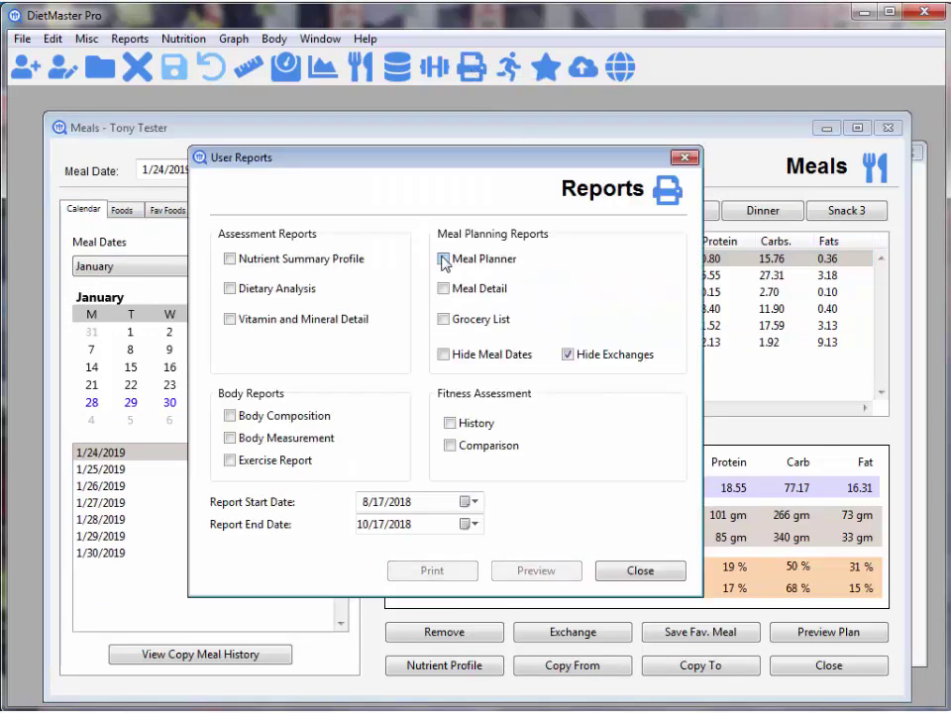
left_click(443, 259)
left_click(444, 320)
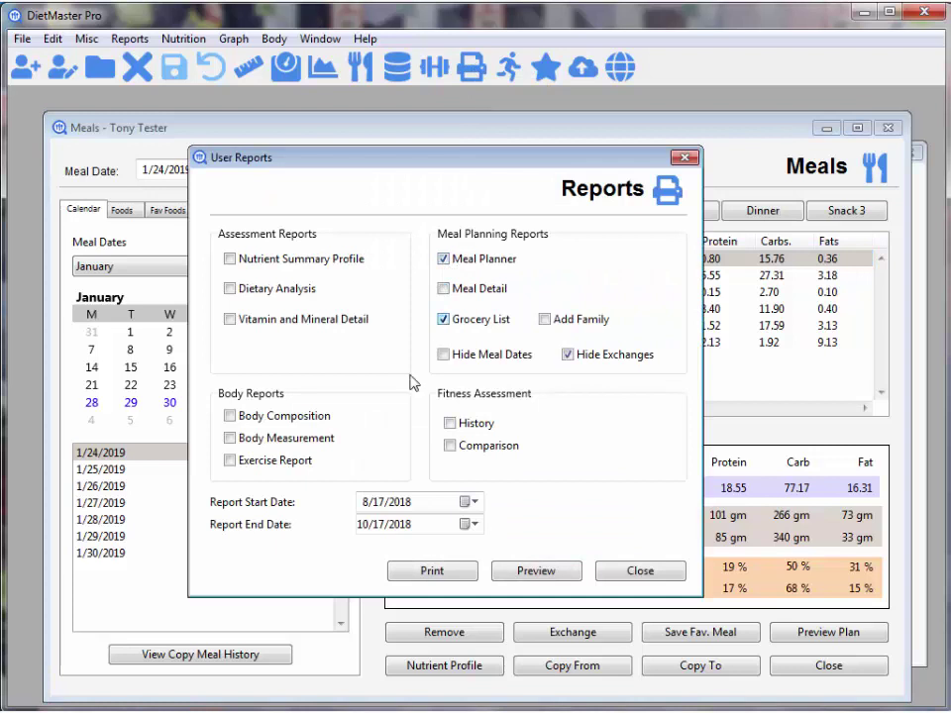
left_click(364, 509)
type("1/")
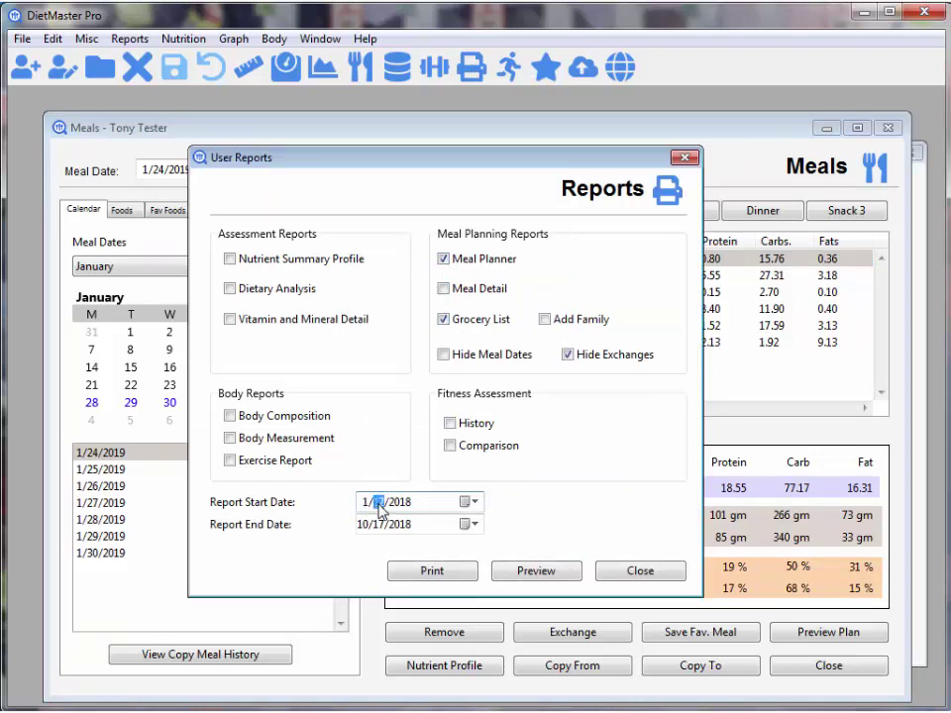
type("24/2019")
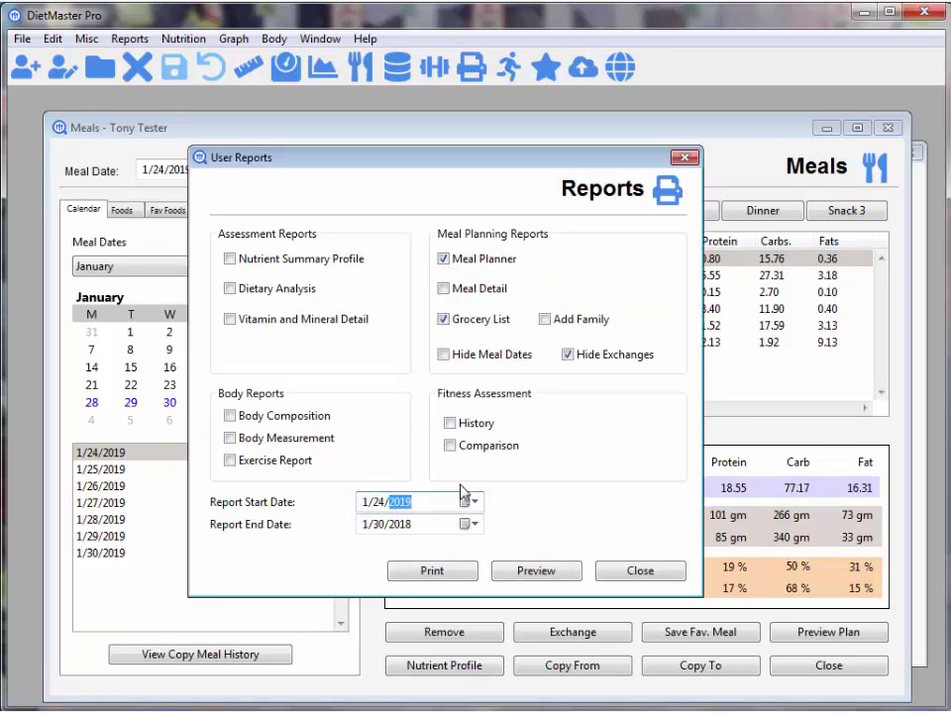
left_click(399, 524)
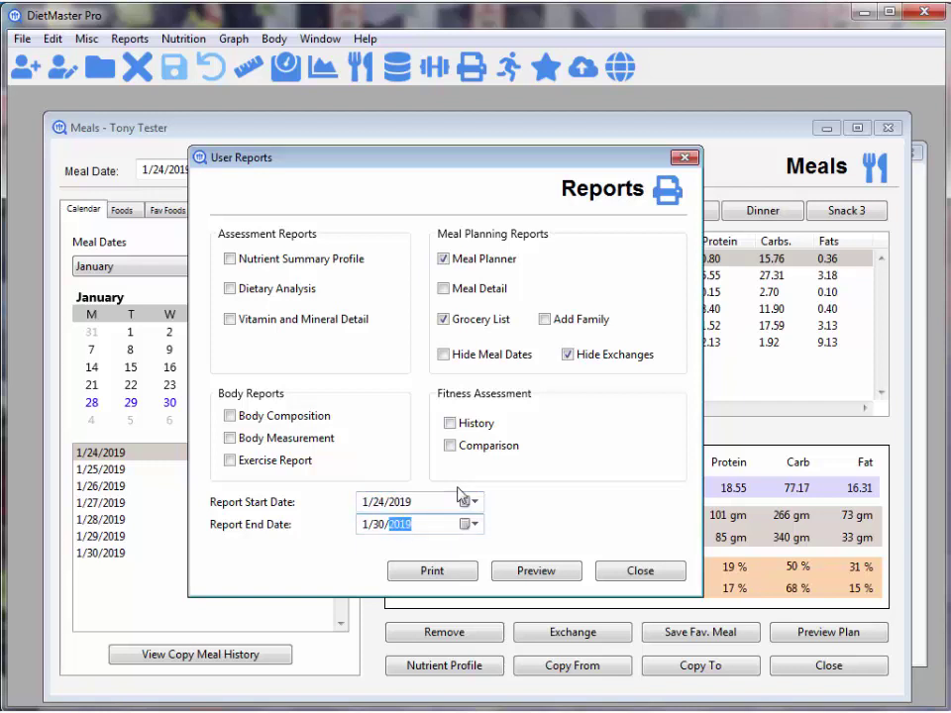
left_click(541, 571)
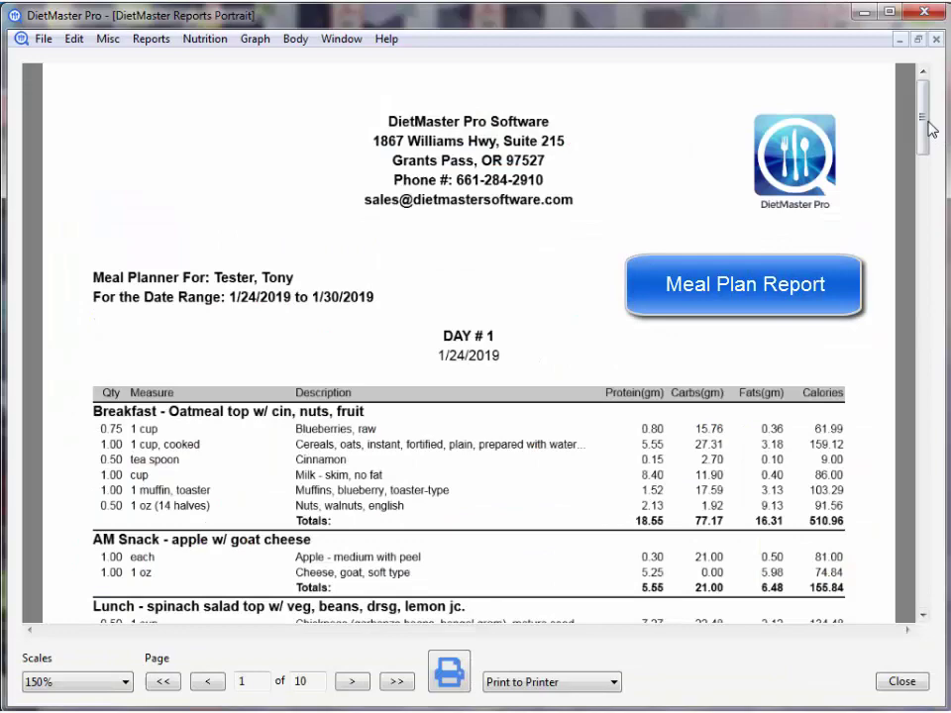
Scroll through the meal plan and grocery list preview, check output options, then close it
mouse_move(924, 132)
left_mouse_down()
mouse_move(938, 224)
mouse_move(945, 495)
mouse_move(927, 594)
left_mouse_up()
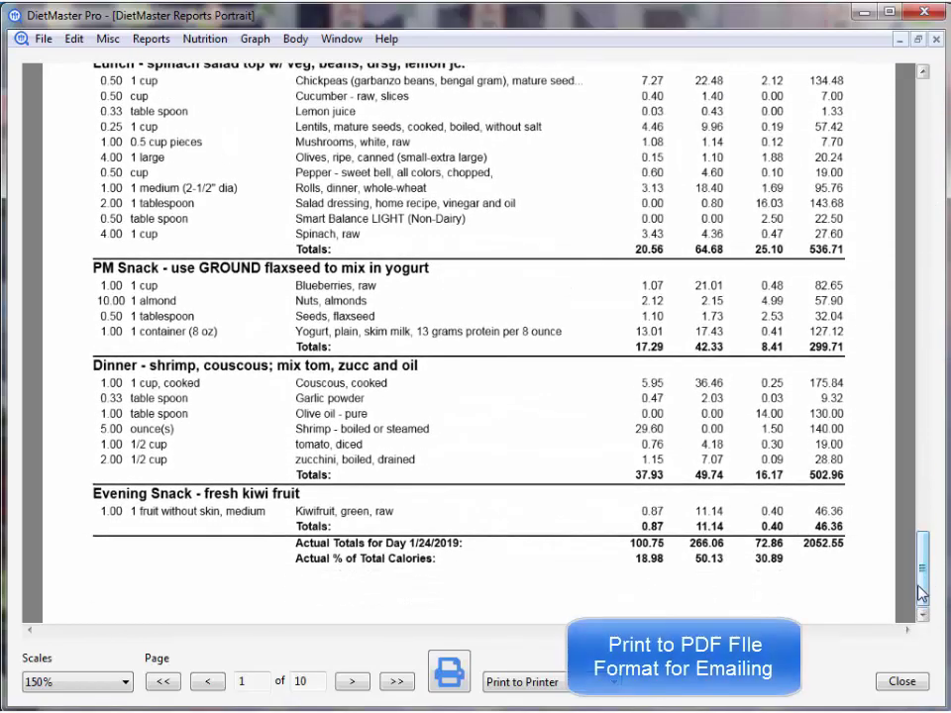
left_click(552, 683)
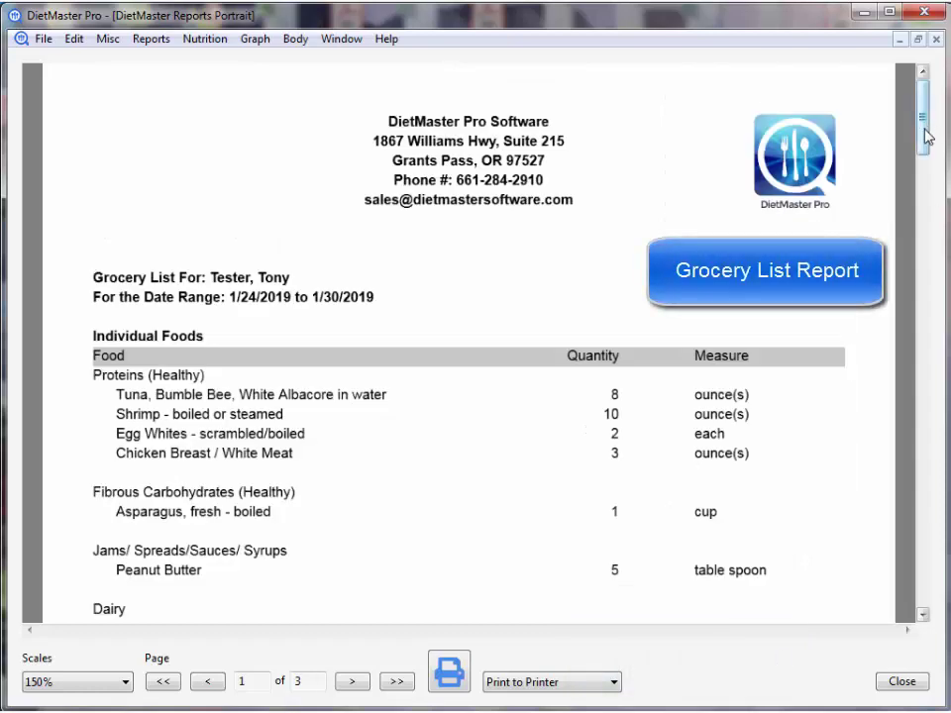
mouse_move(927, 137)
left_mouse_down()
mouse_move(925, 195)
mouse_move(943, 274)
mouse_move(921, 615)
left_mouse_up()
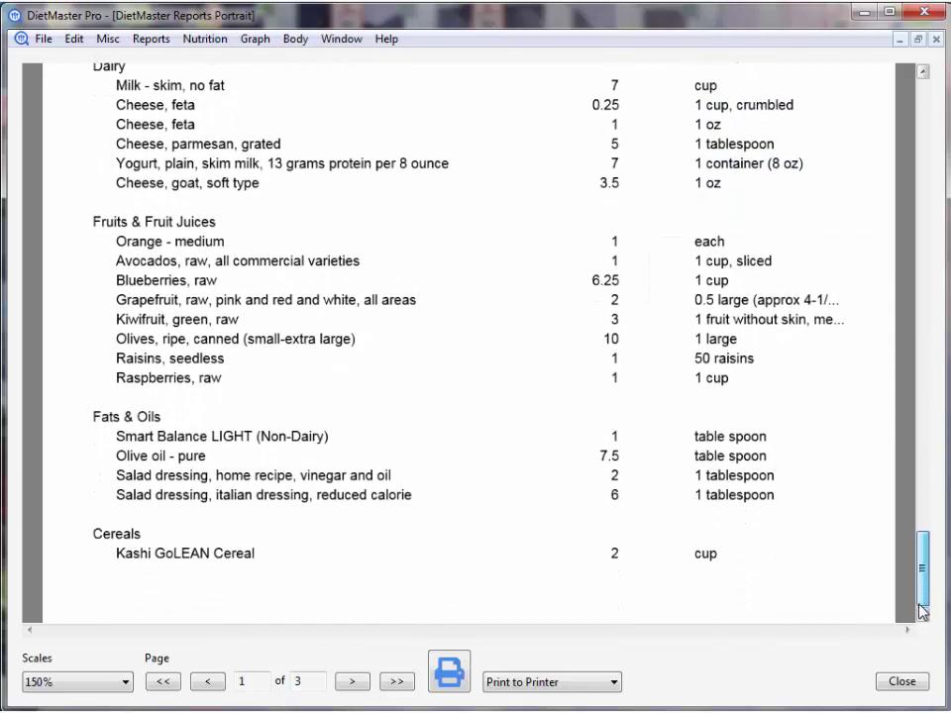
left_click(903, 682)
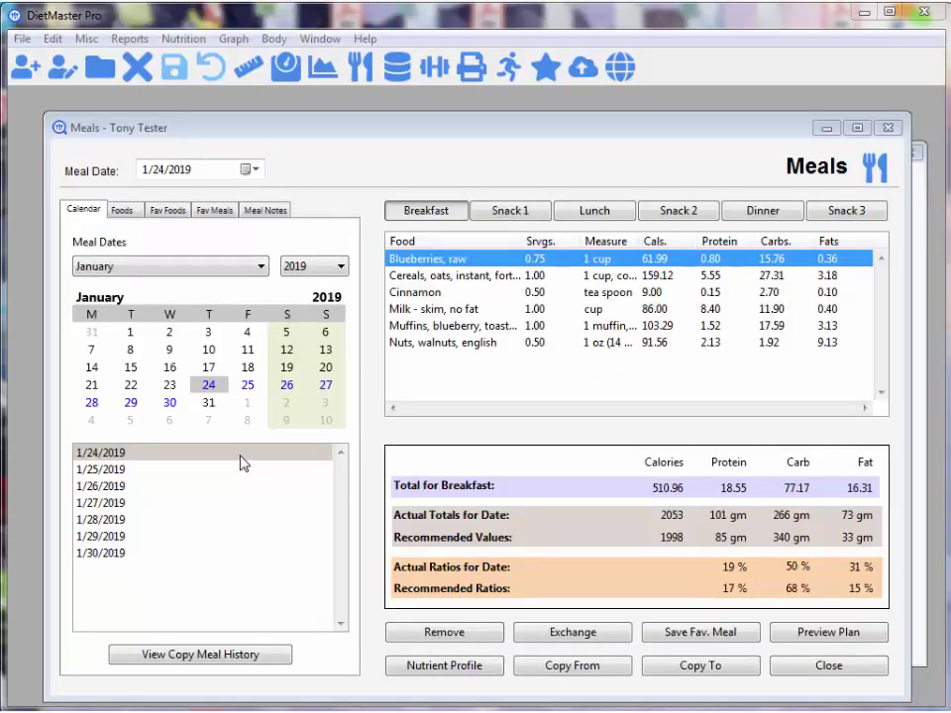
Switch the meal date to 1/15/2019 and search foods for 'egg'
left_click(131, 367)
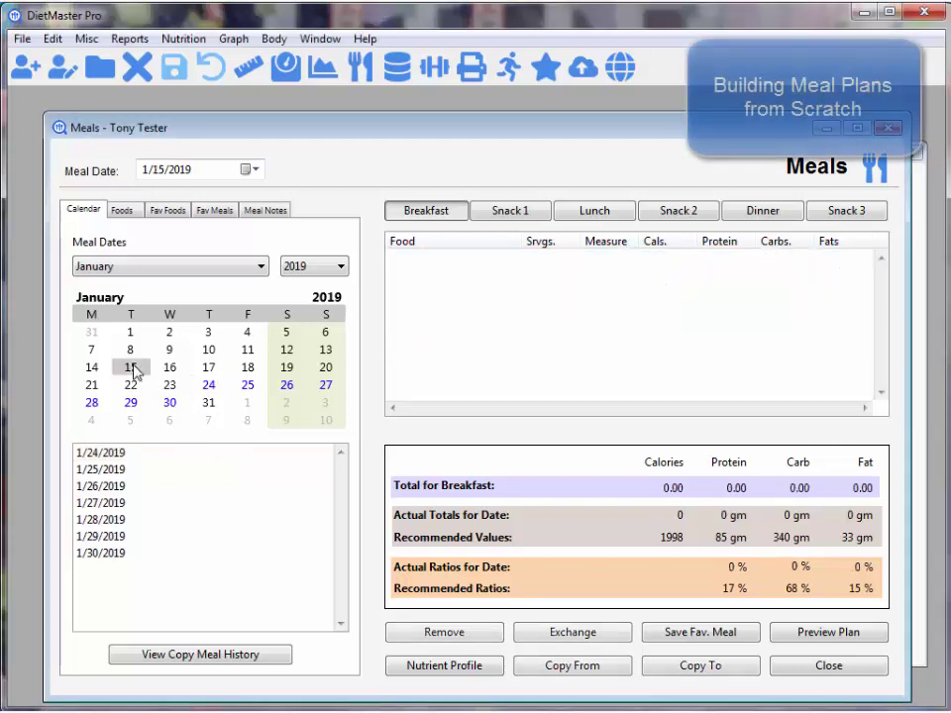
left_click(122, 217)
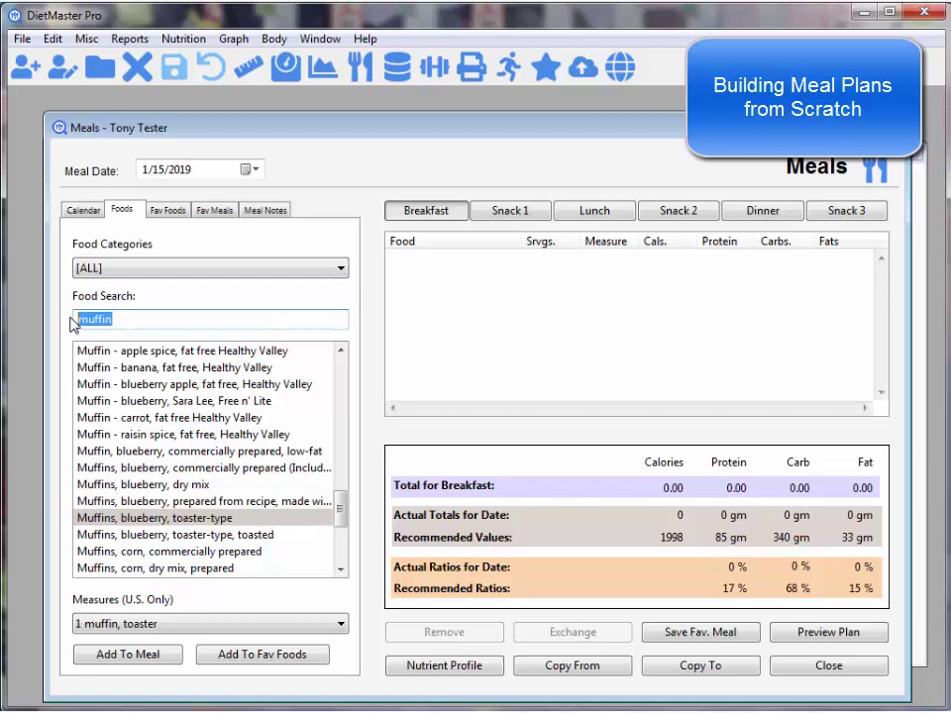
key("BackSpace")
type("egg")
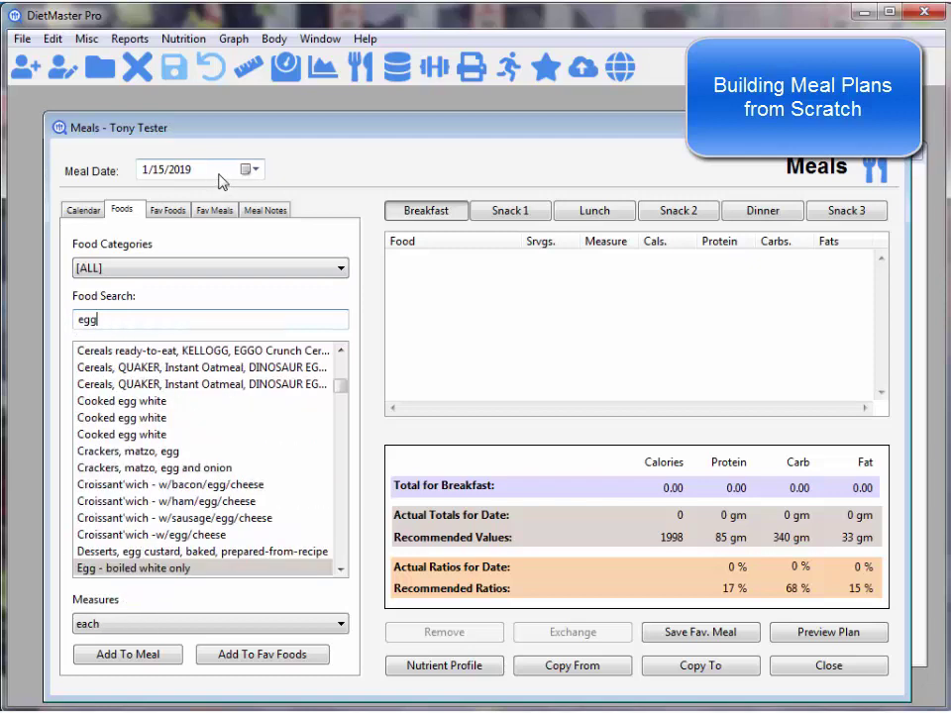
left_click_drag(340, 391, 342, 401)
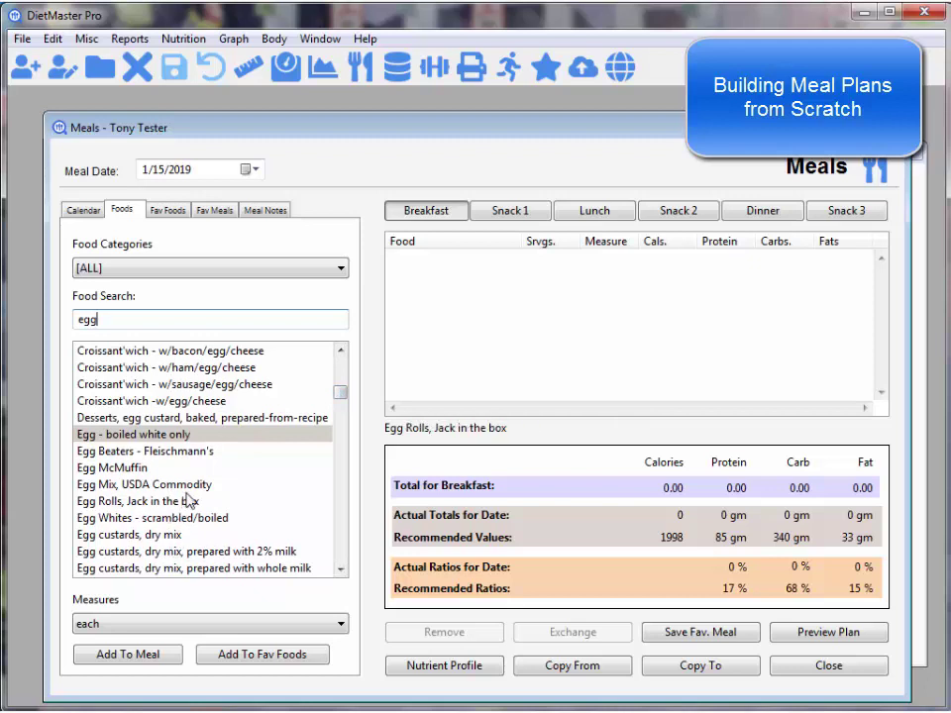
Add three servings of Egg Whites - scrambled/boiled to breakfast, totalling 51 calories
left_click(190, 523)
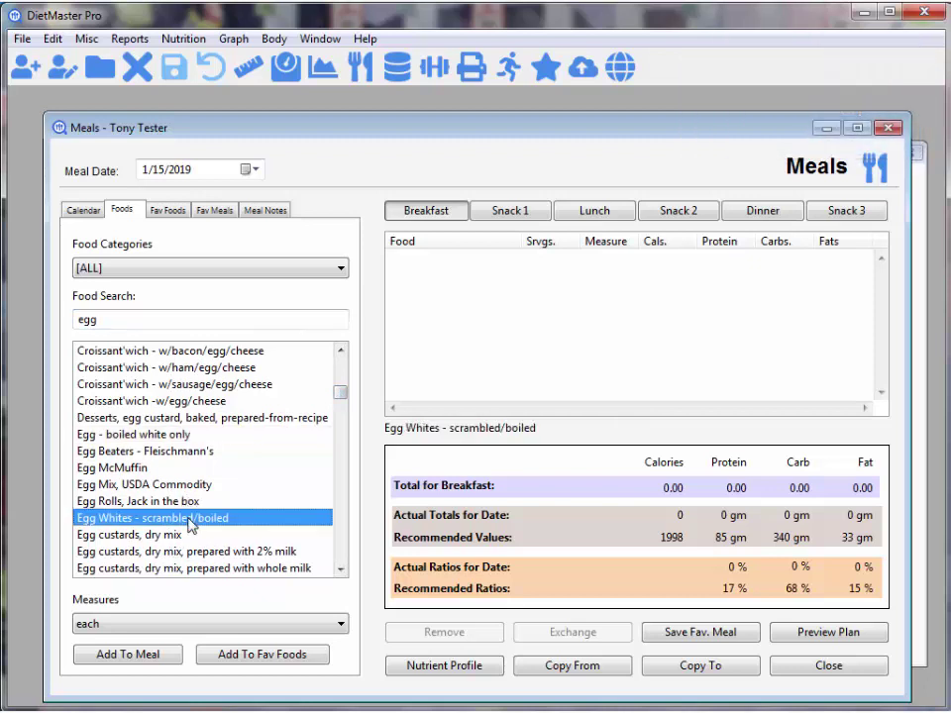
left_click_drag(190, 523, 547, 353)
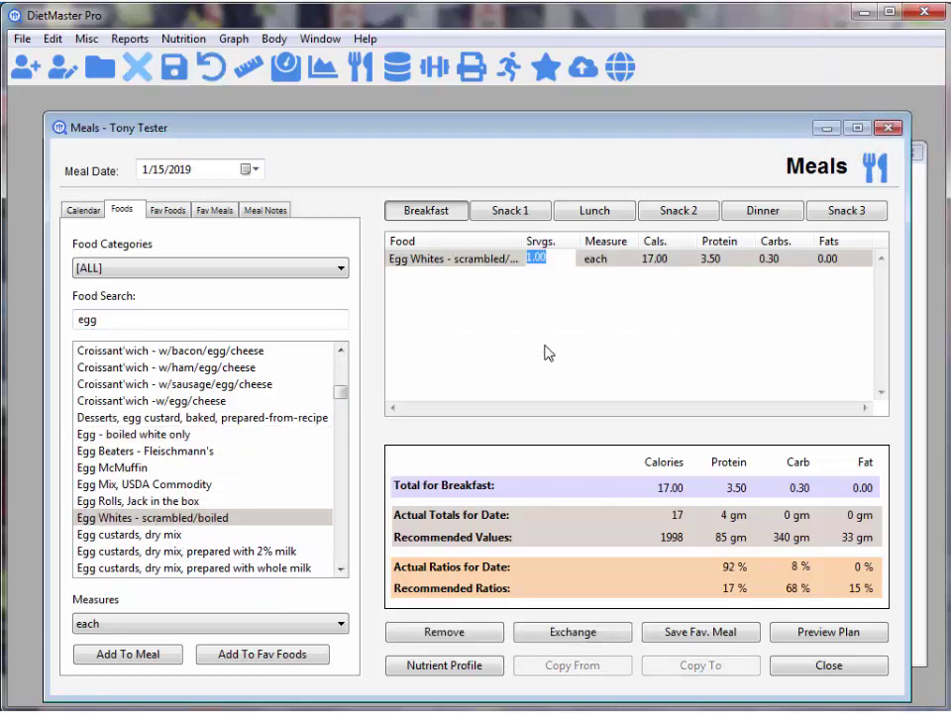
type("3")
key("Return")
left_click(141, 320)
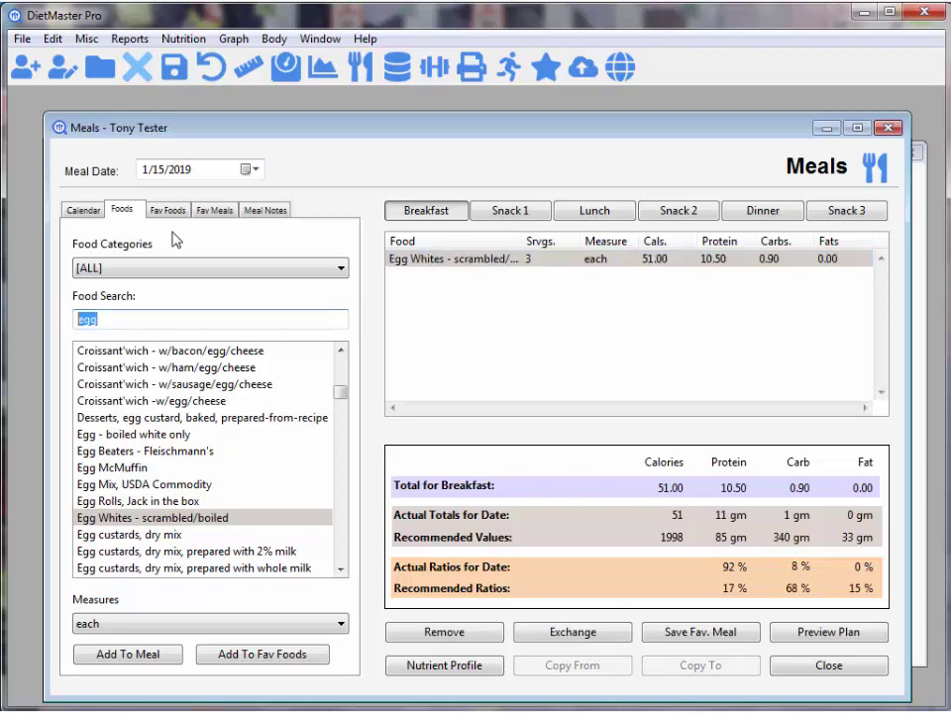
type("oatmeal")
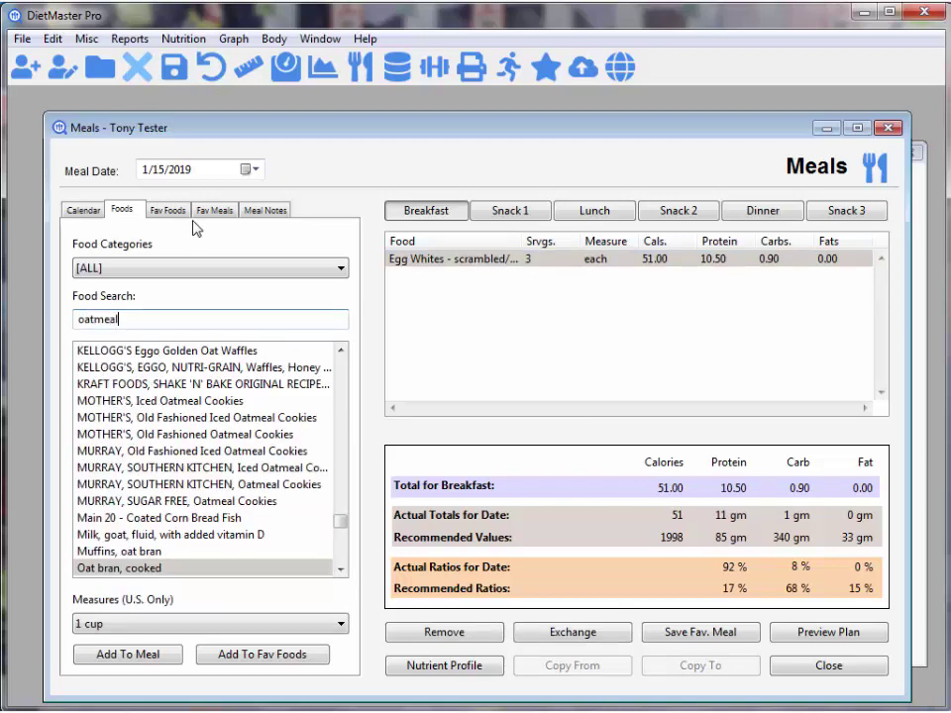
Add 0.5 serving of Oatmeal - quick to breakfast
left_click(340, 570)
left_click(339, 570)
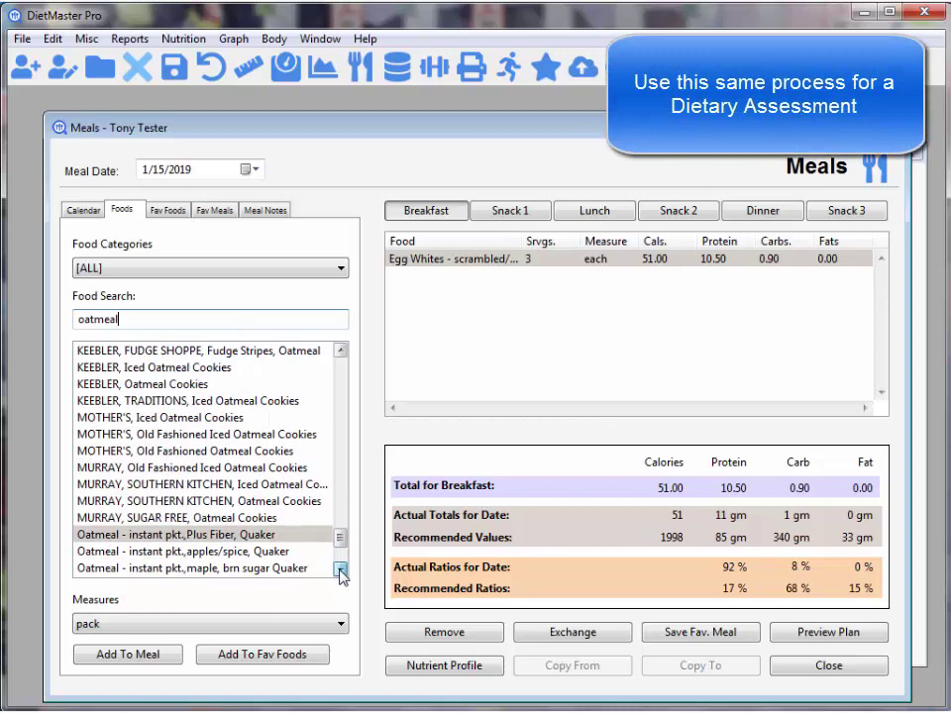
left_click(340, 570)
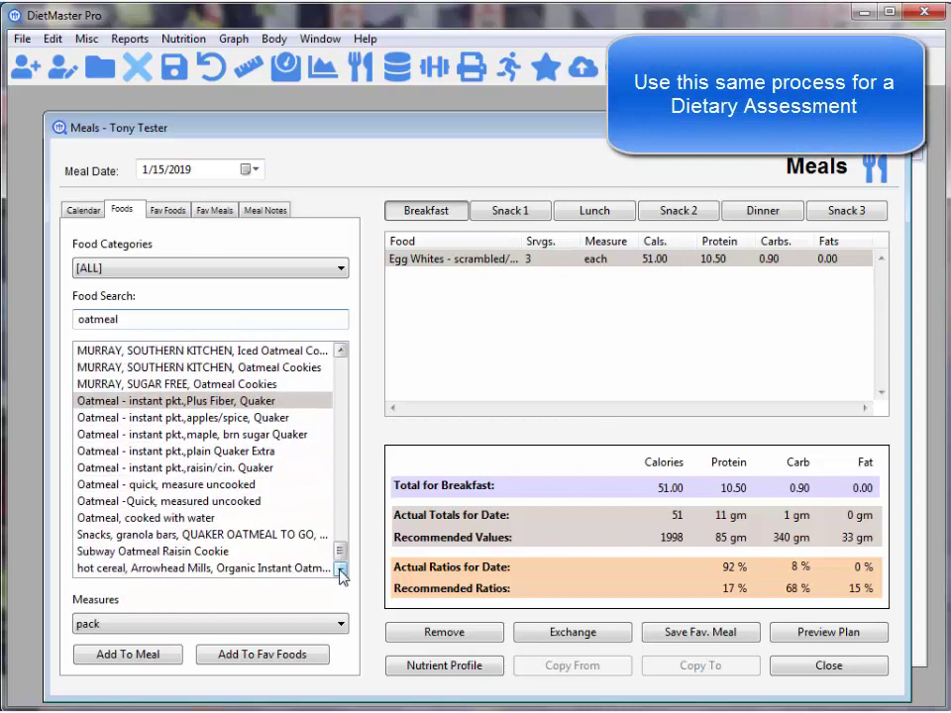
left_click(228, 486)
left_click_drag(228, 490, 584, 356)
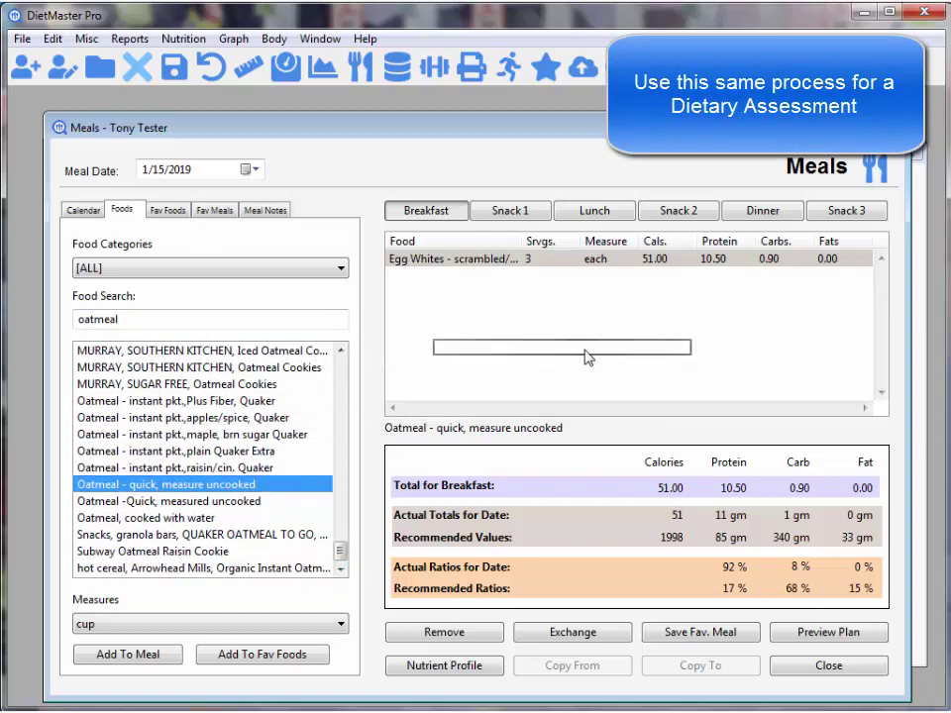
key("BackSpace")
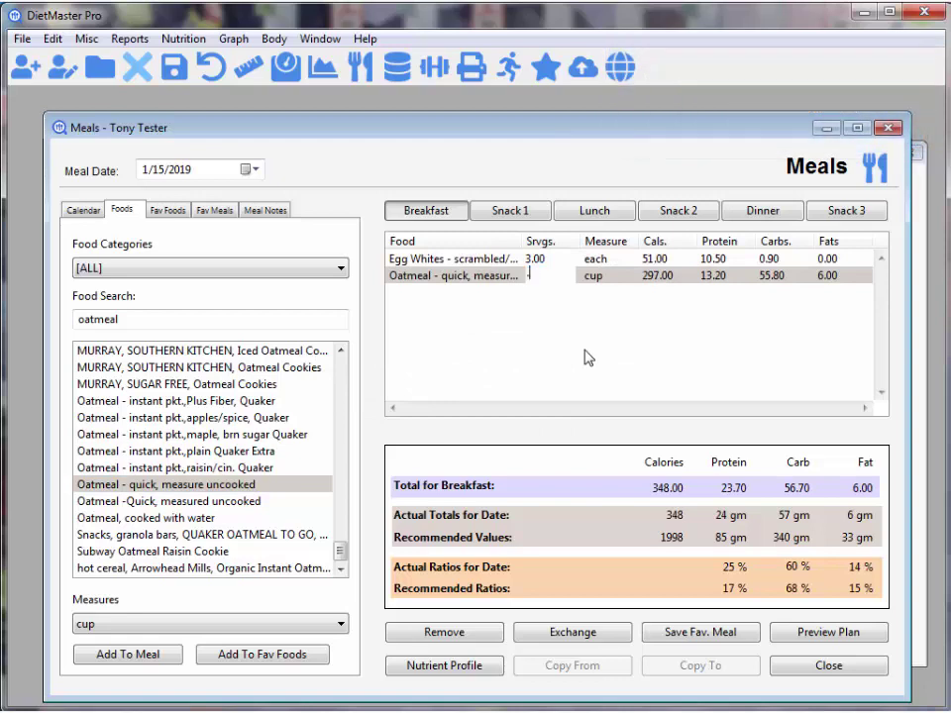
type(".5")
key("Return")
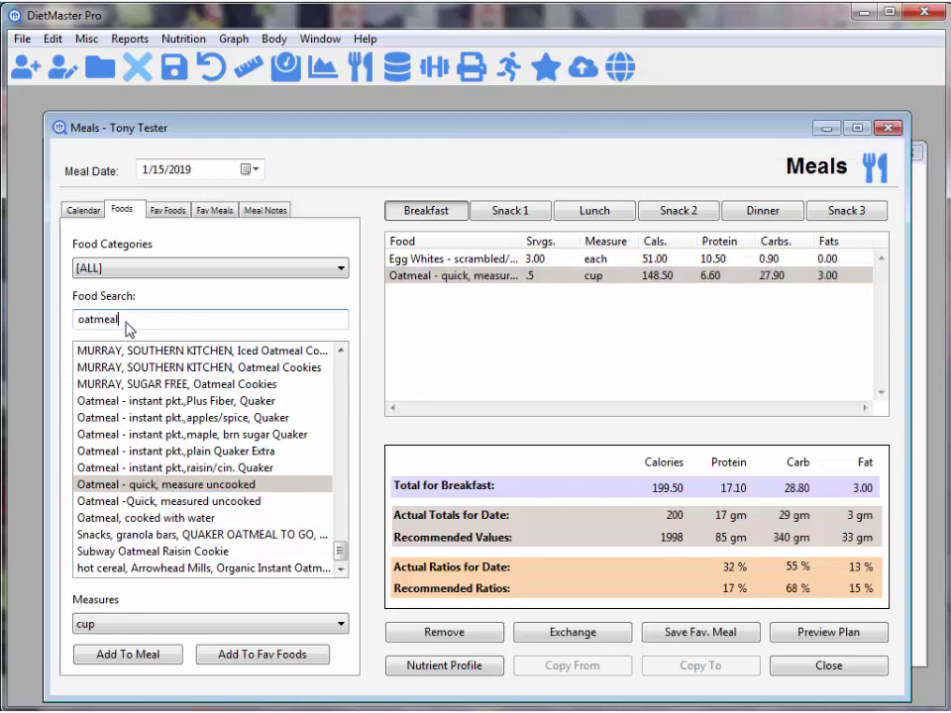
Search 'almond mi' and add 0.5 serving of Almond Breeze almond milk to breakfast
double_click(125, 321)
type("almon")
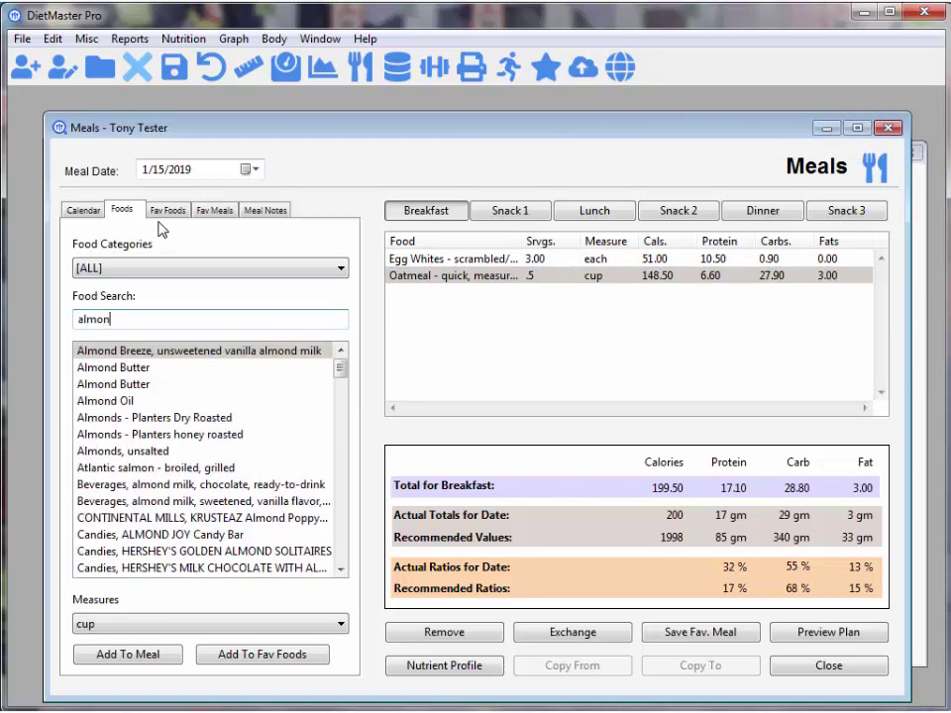
type("d mil")
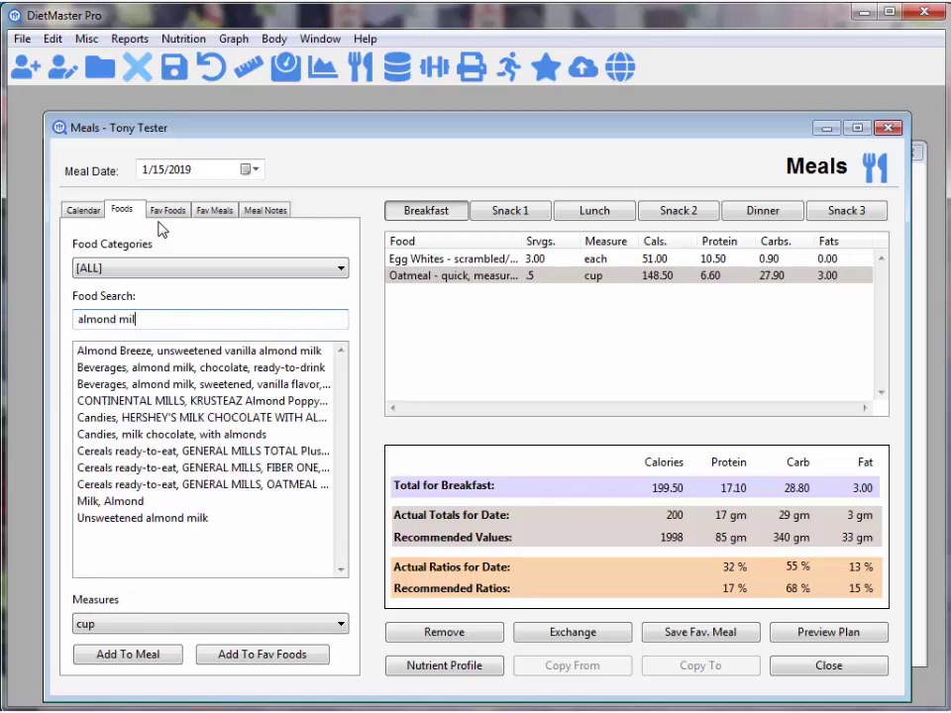
left_click_drag(220, 351, 607, 338)
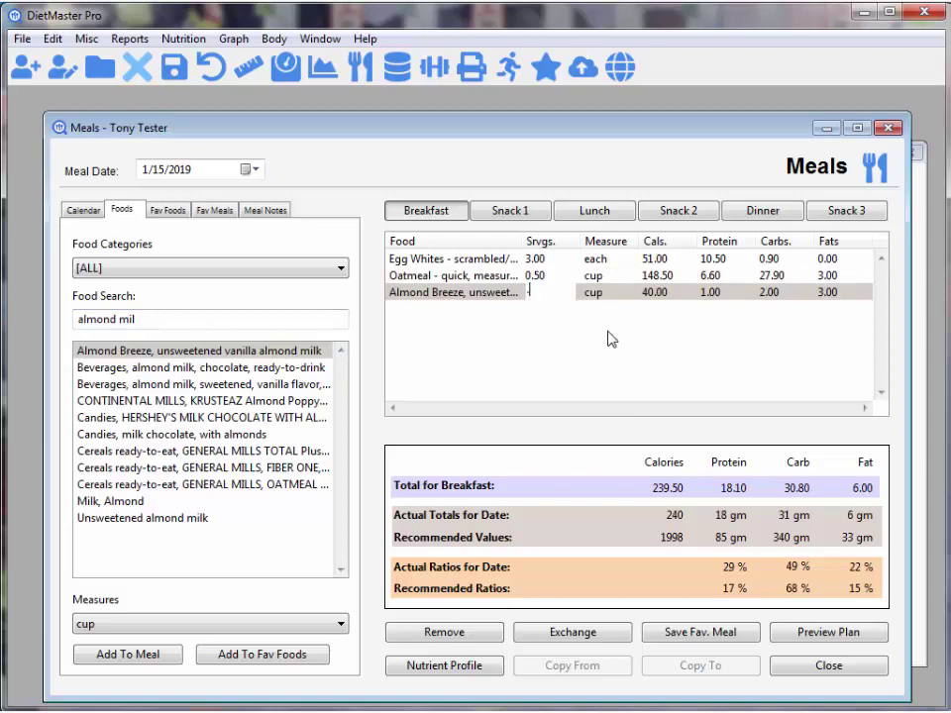
type(".5")
key("Return")
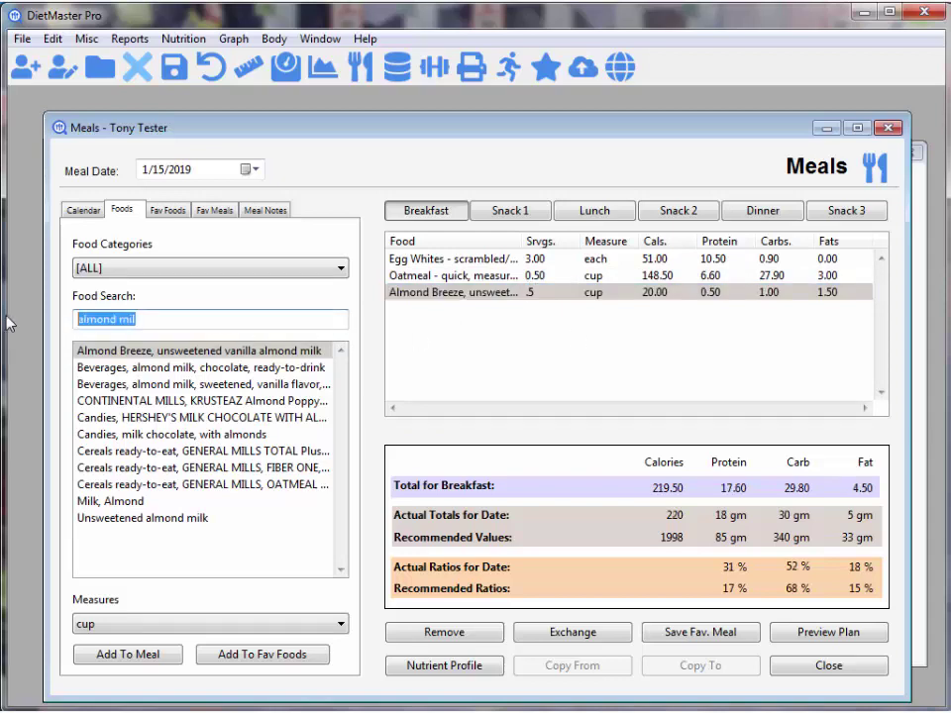
type("blueb")
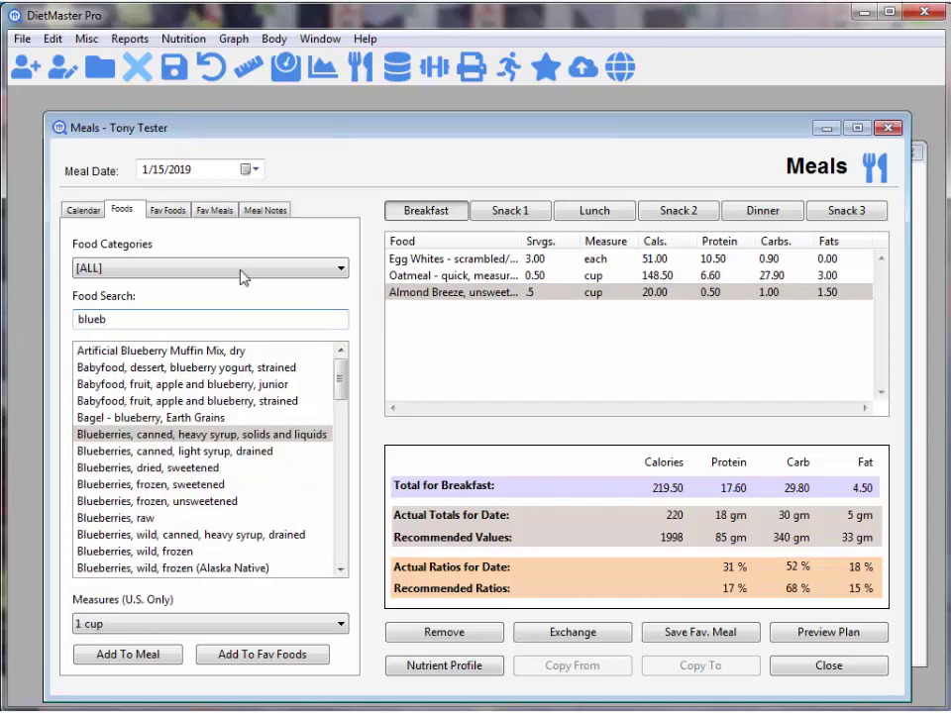
Add a quarter cup of raw blueberries to Breakfast
left_click(144, 520)
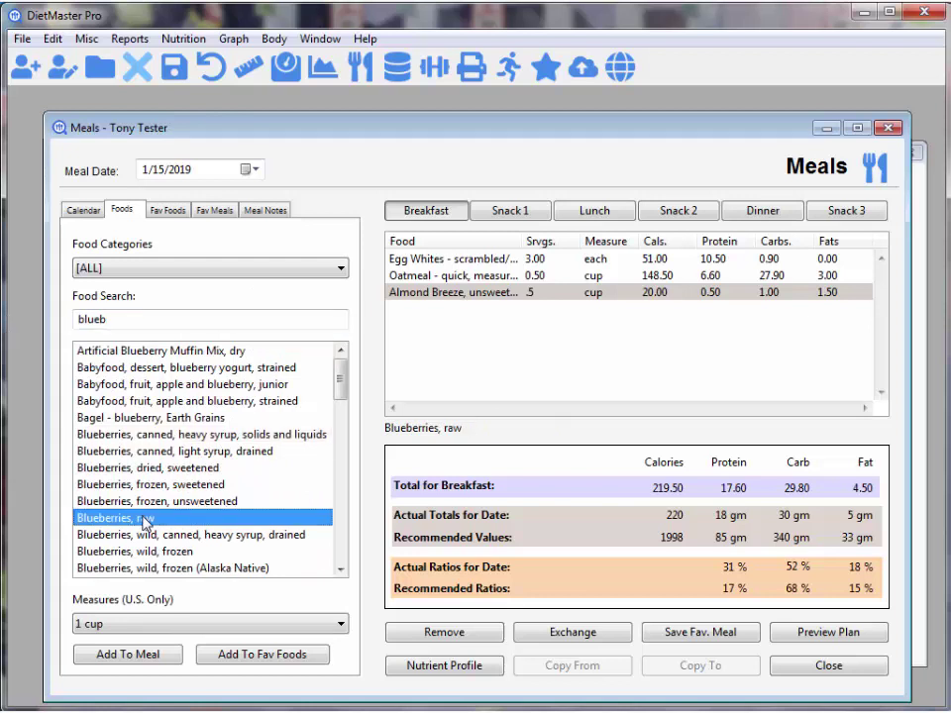
left_click_drag(145, 520, 475, 342)
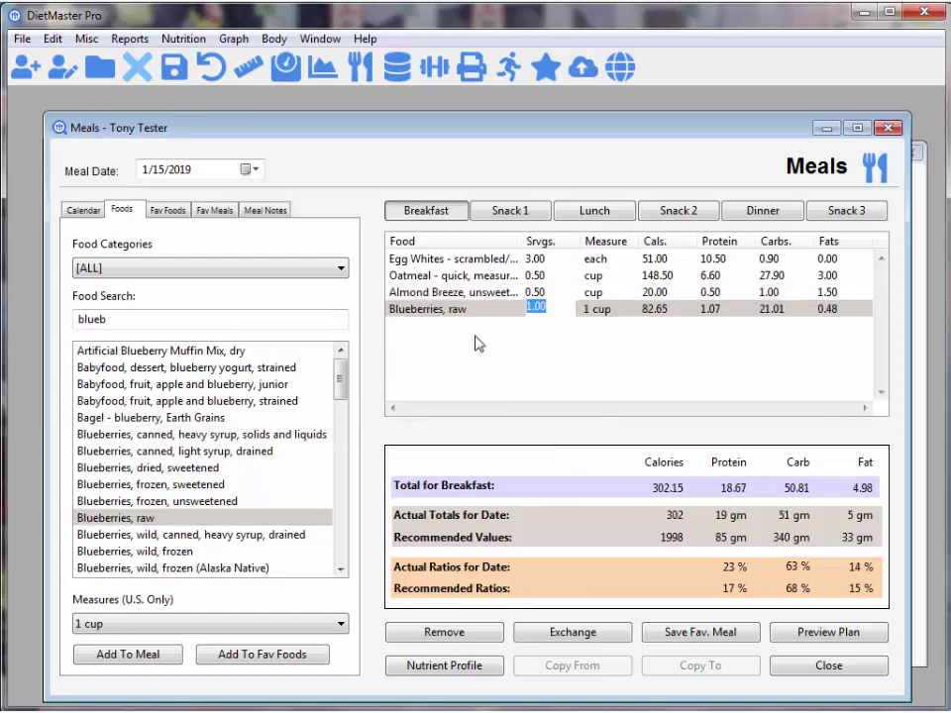
type(".25")
key("Return")
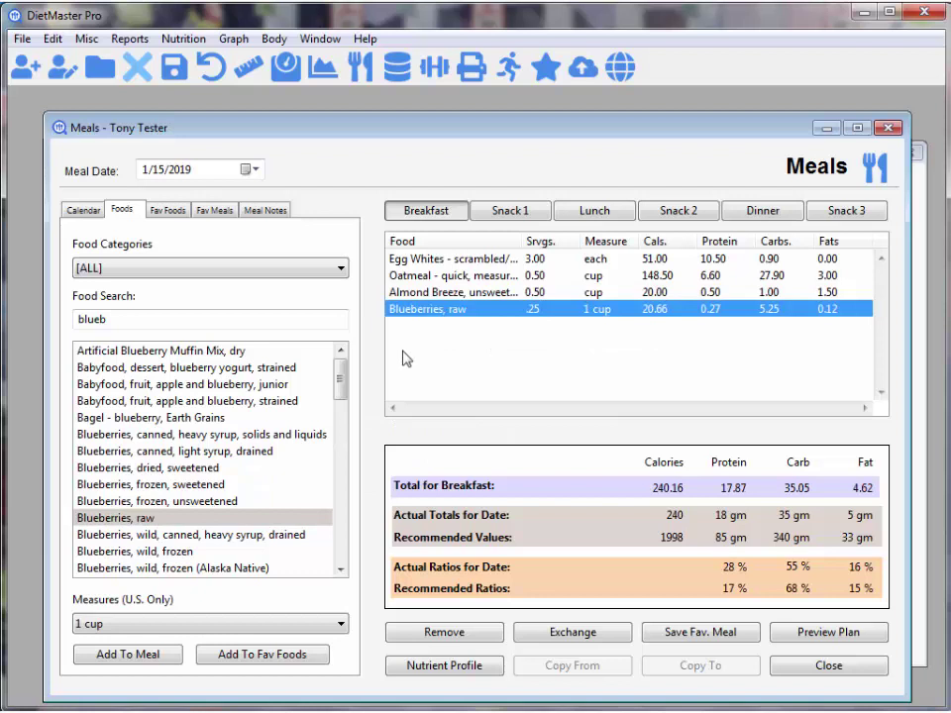
Search 'flax' and add one tablespoon of flaxseed to Breakfast
left_click(77, 320)
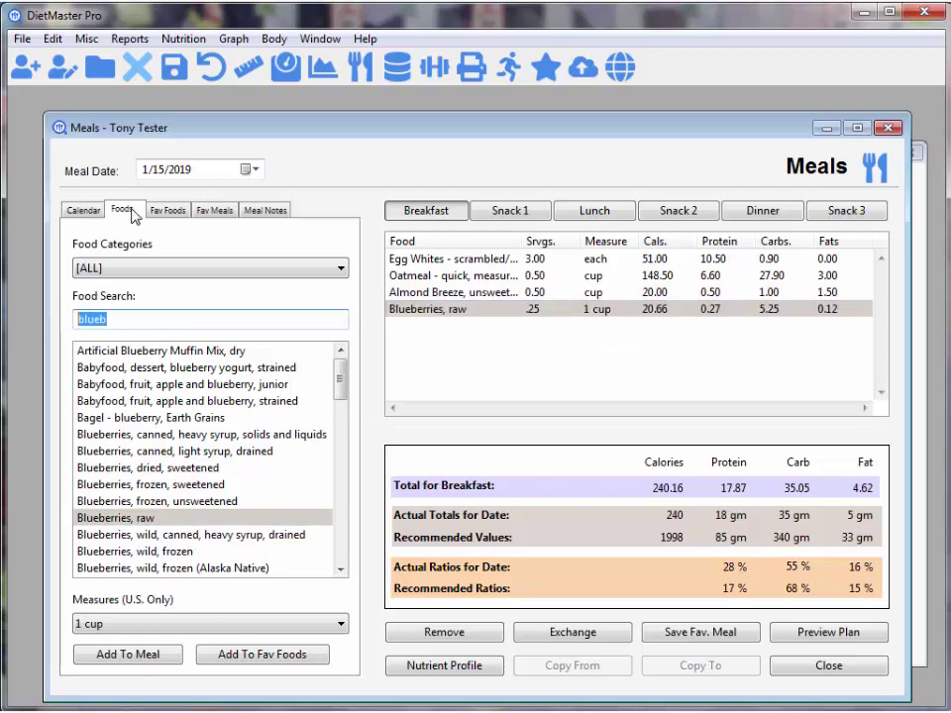
type("flax")
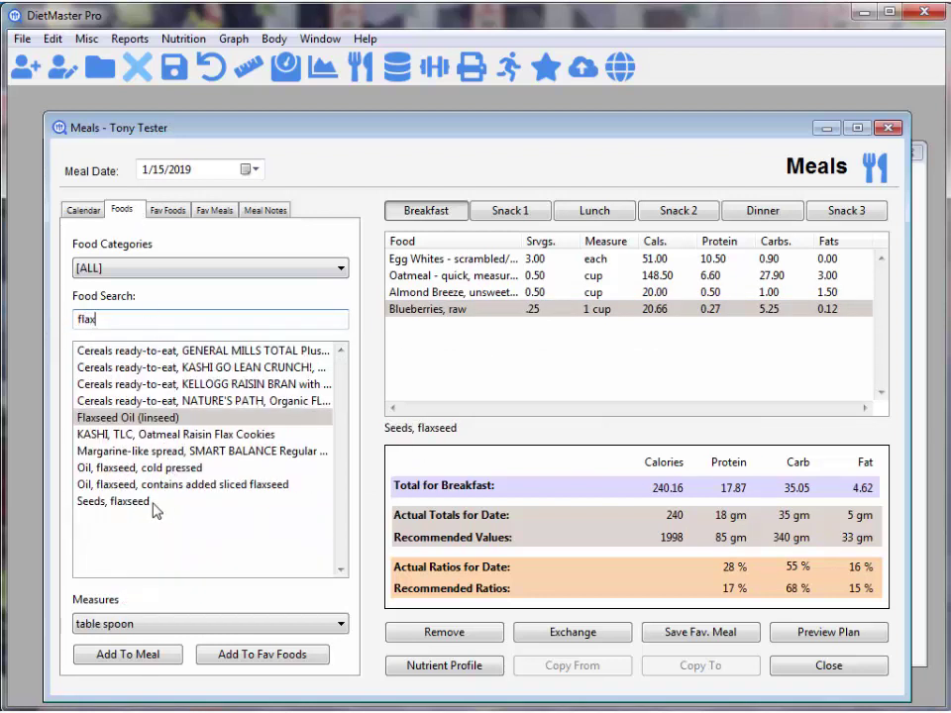
left_click(145, 502)
left_click(176, 624)
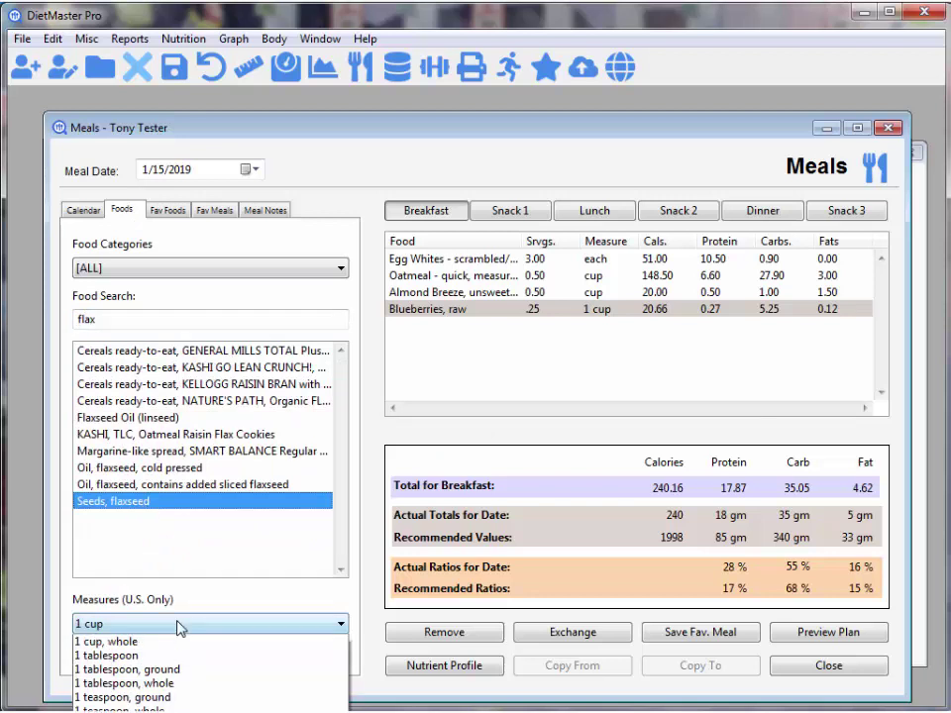
left_click(139, 671)
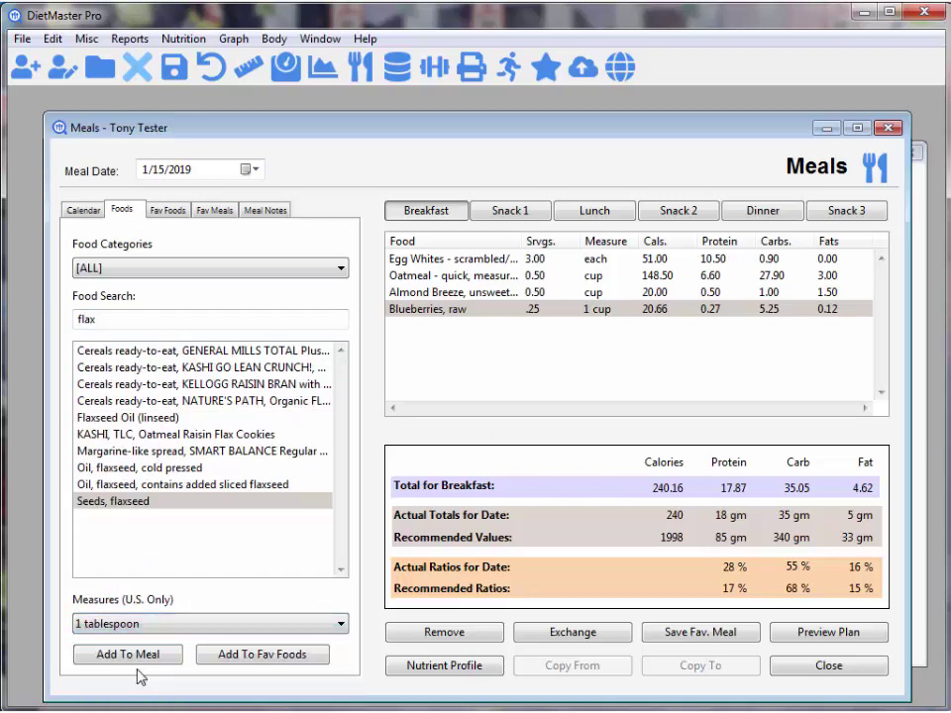
left_click(143, 656)
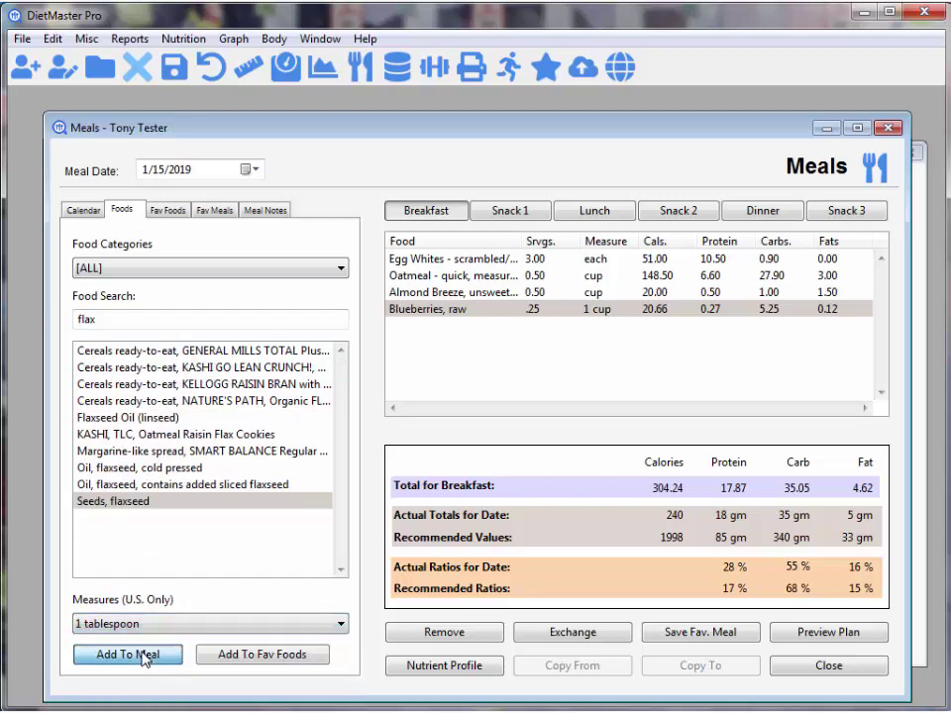
left_click(563, 367)
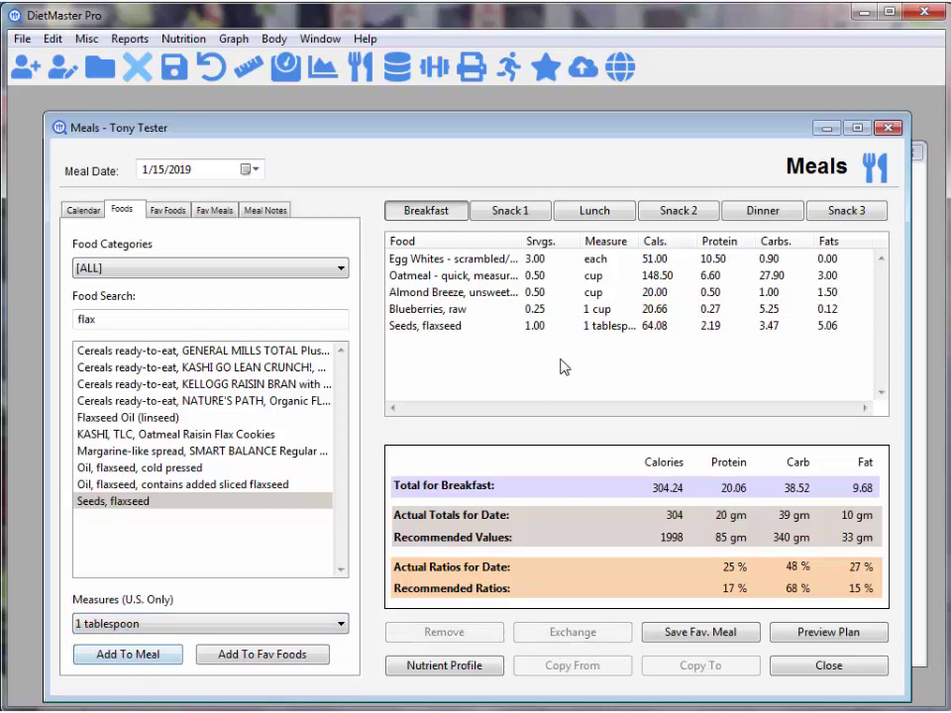
Save breakfast, then give Snack 1 two servings of peanut butter alongside the plain Quaker rice cake, and save
left_click(174, 72)
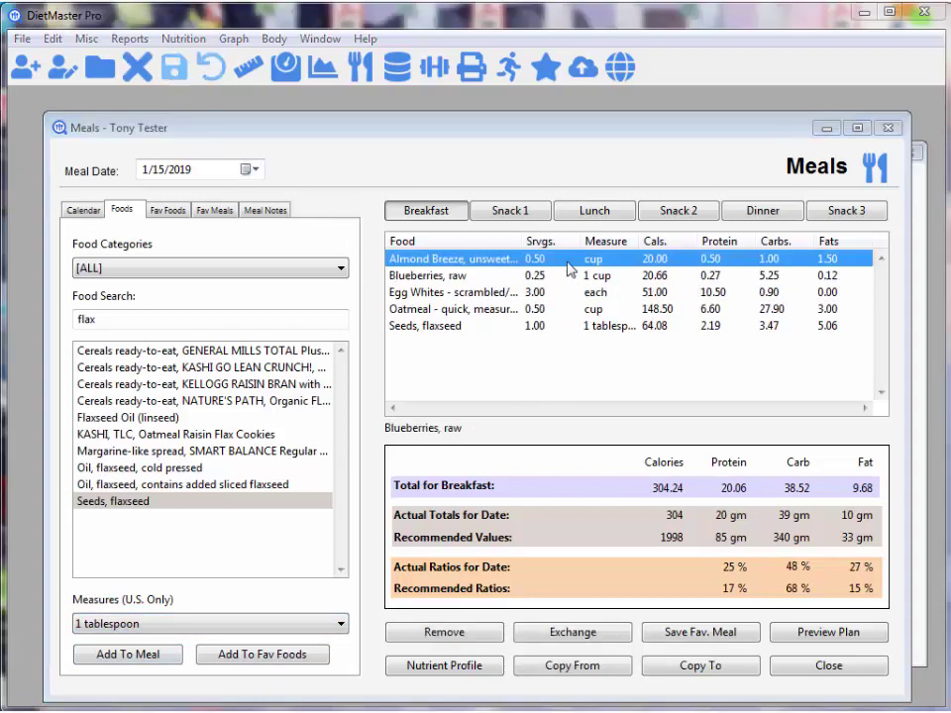
left_click(510, 213)
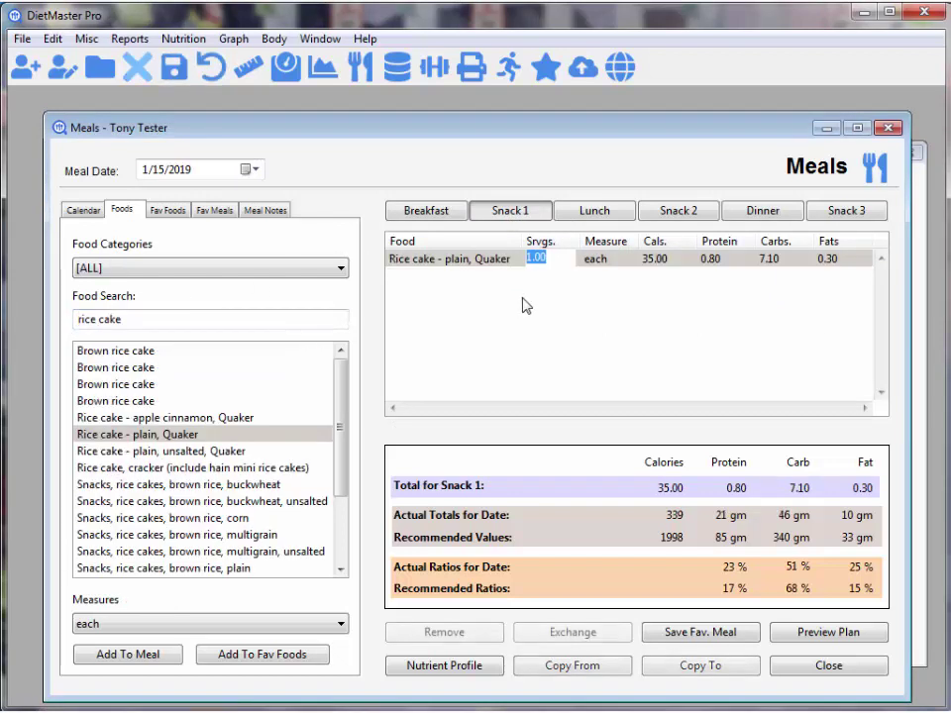
triple_click(100, 318)
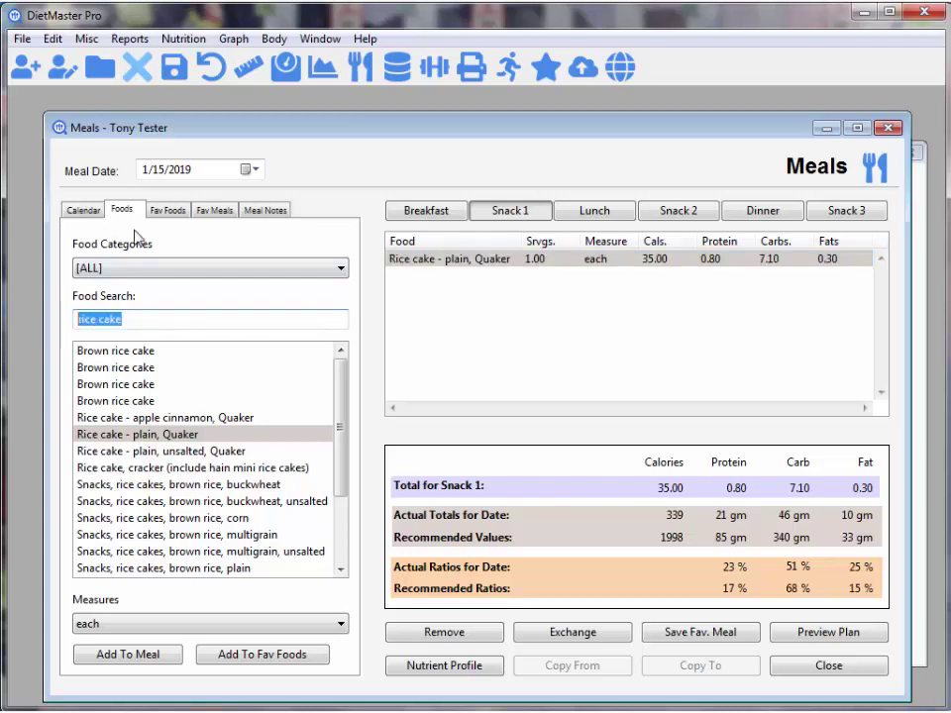
type("peanut")
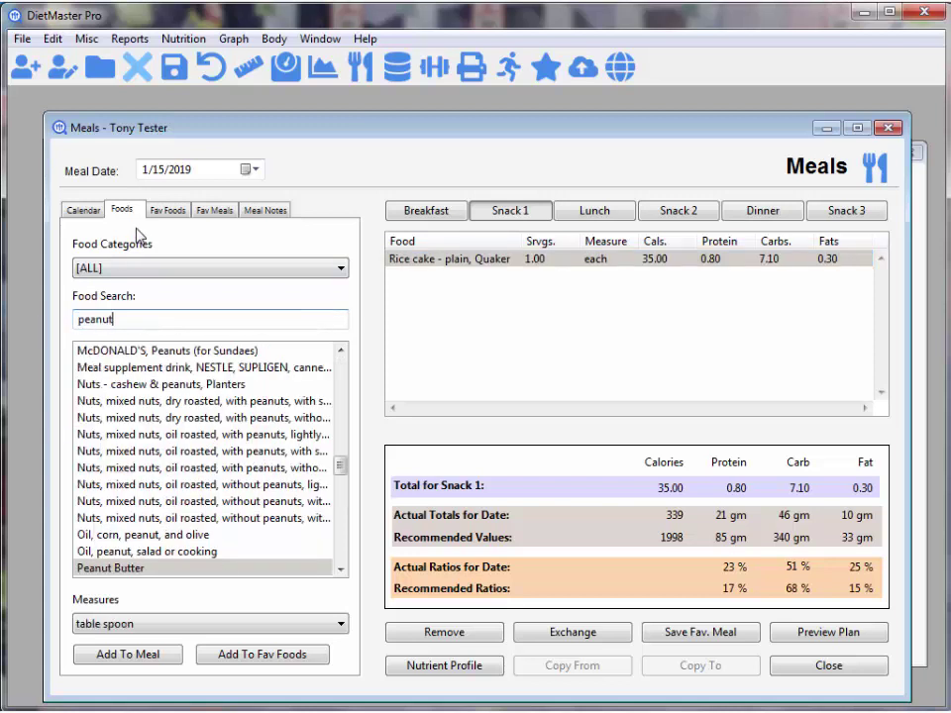
left_click_drag(276, 568, 639, 311)
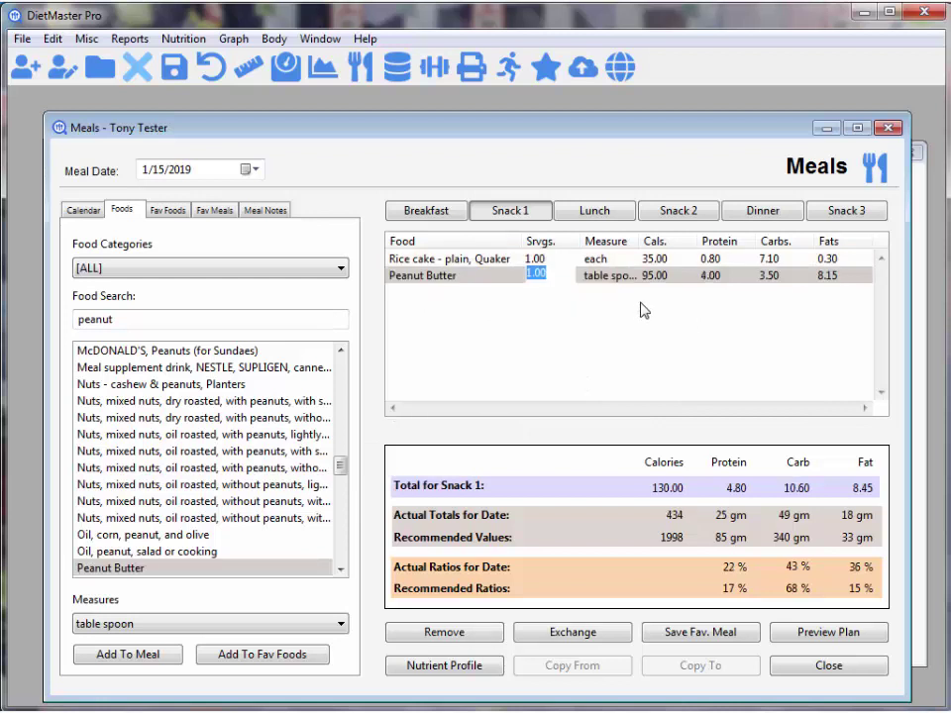
type("2")
key("Return")
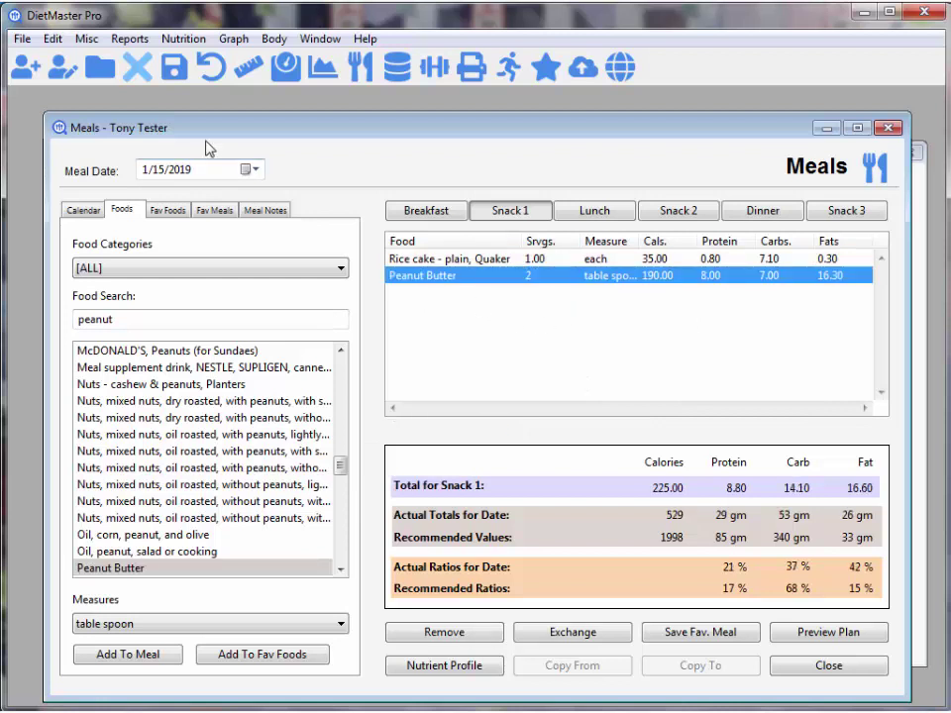
left_click(170, 74)
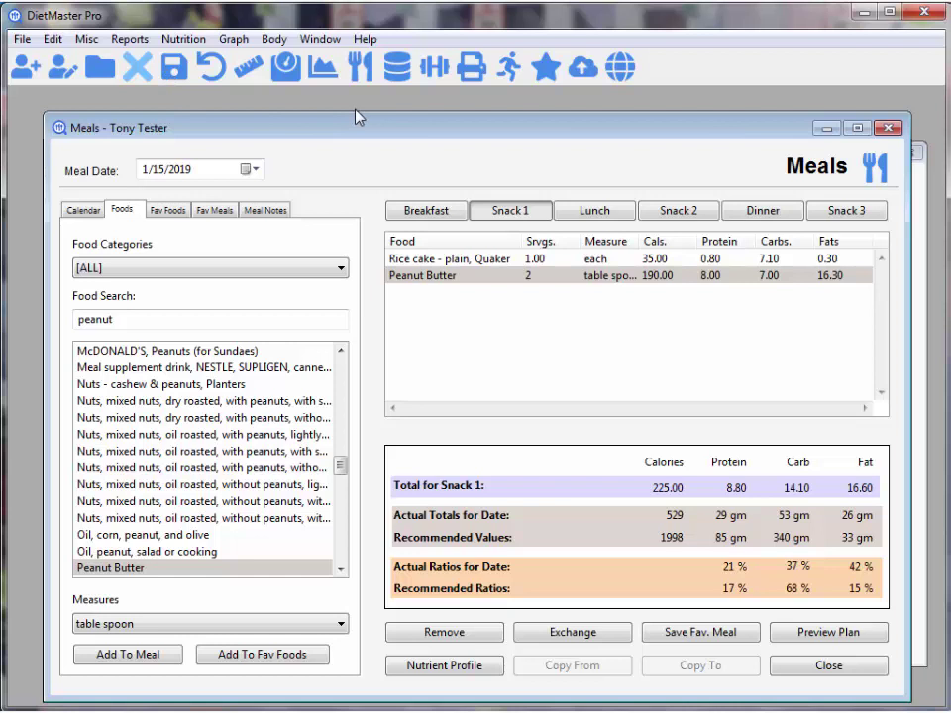
Preview the Nutrient Summary Profile report for 1/15/2019 and scroll through it
left_click(467, 78)
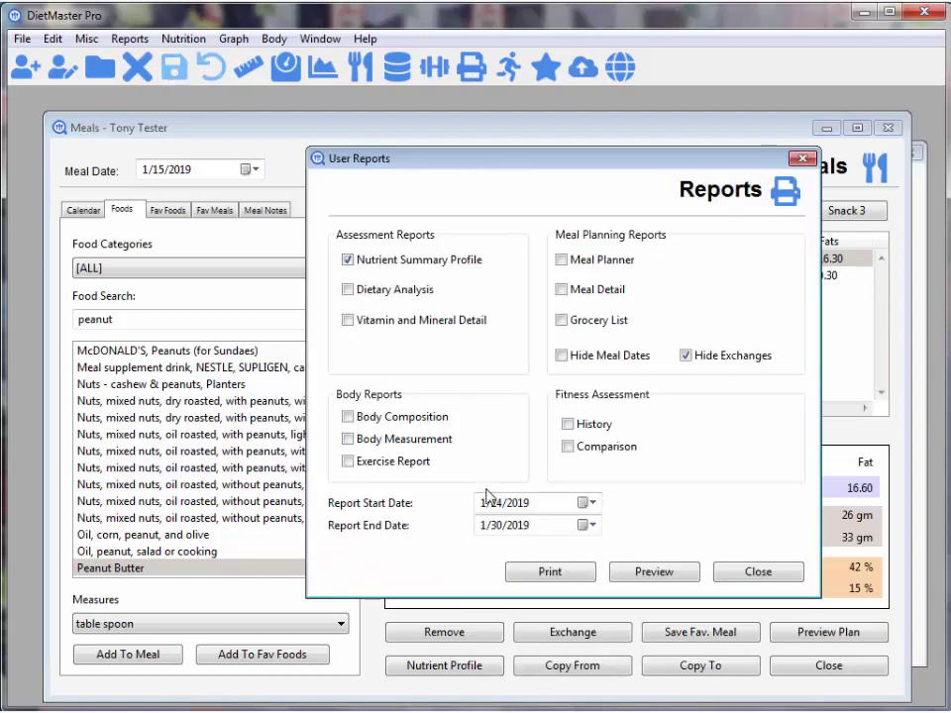
type("15")
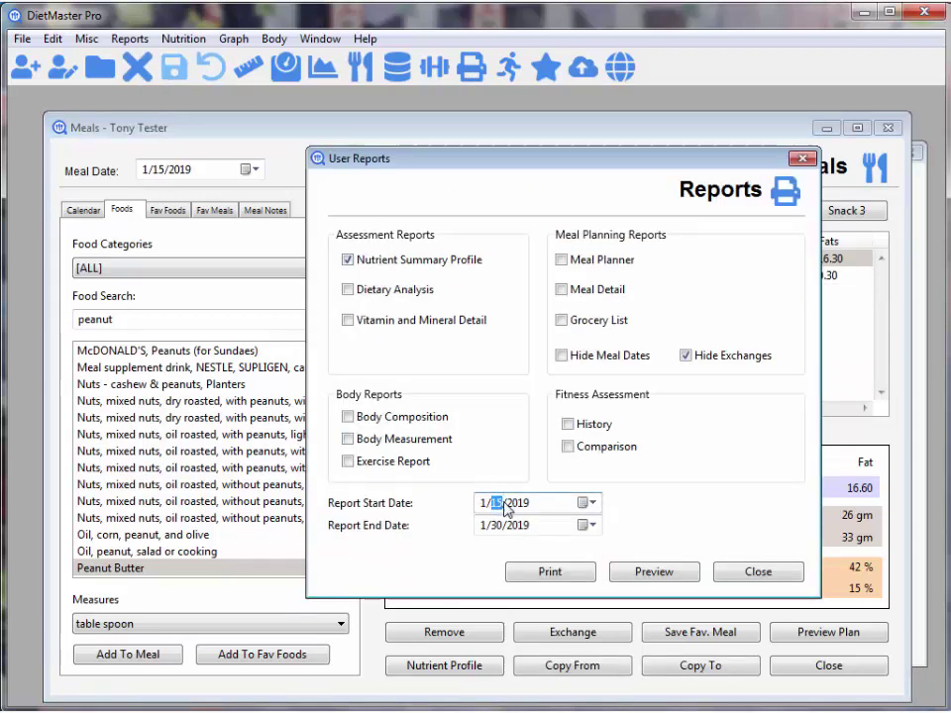
left_click(497, 525)
type("15")
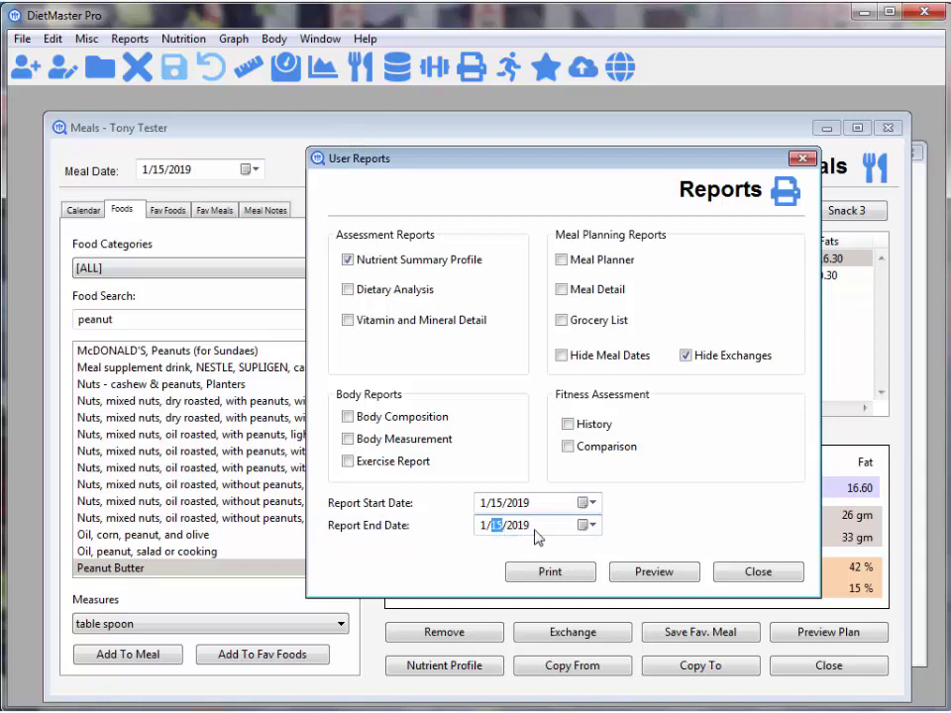
left_click(655, 573)
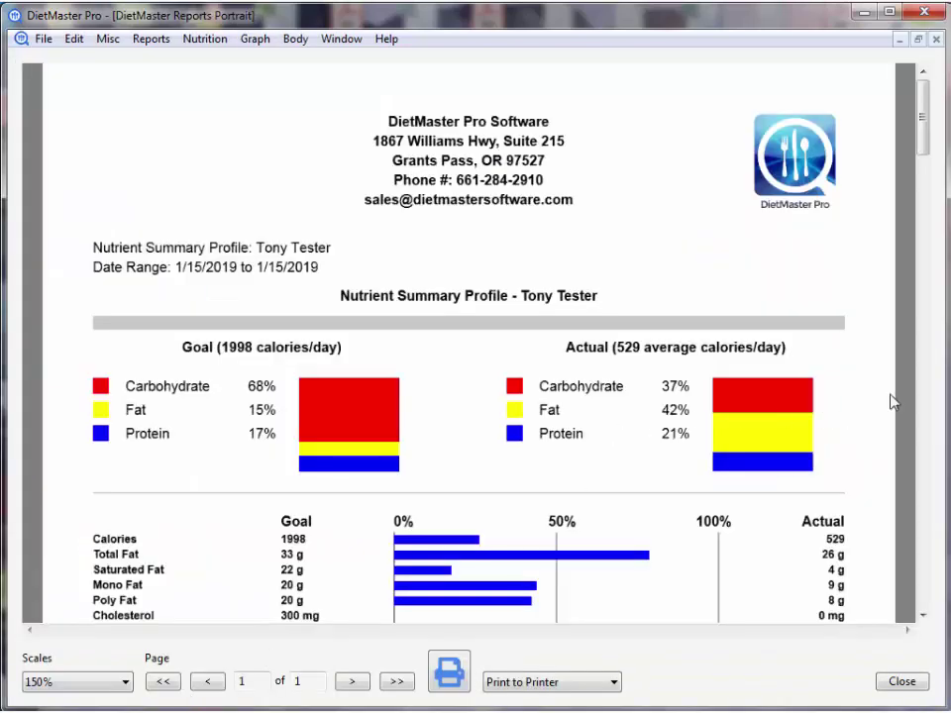
left_click_drag(926, 142, 942, 216)
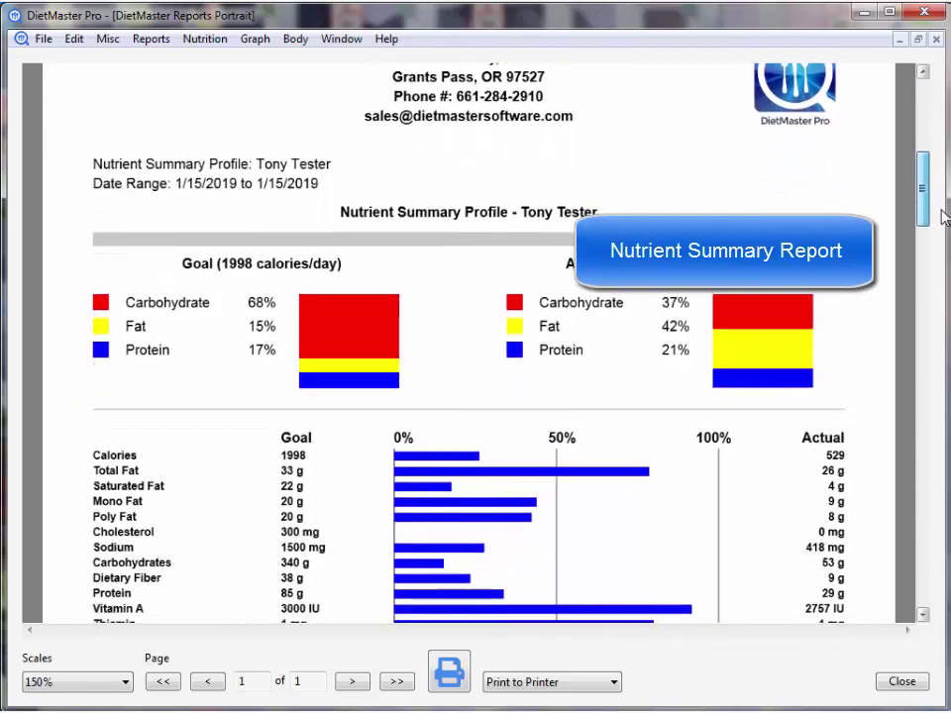
mouse_move(941, 217)
left_mouse_down()
mouse_move(942, 291)
mouse_move(921, 324)
mouse_move(922, 477)
left_mouse_up()
Close the report preview and open the Measure, Body Composition and Food Database windows
left_click(936, 40)
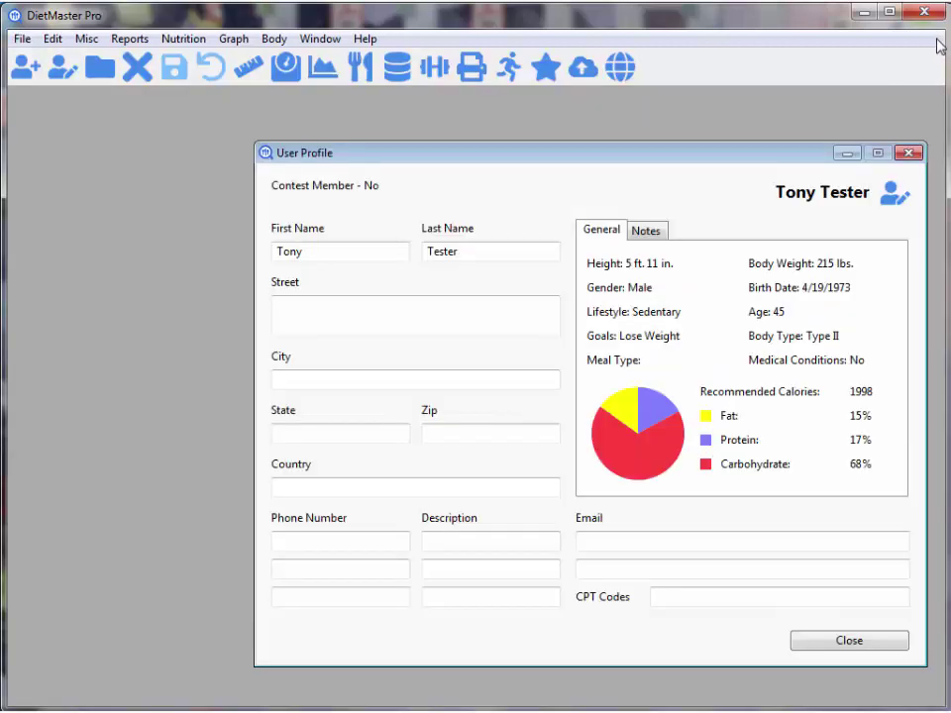
left_click(248, 68)
left_click(291, 75)
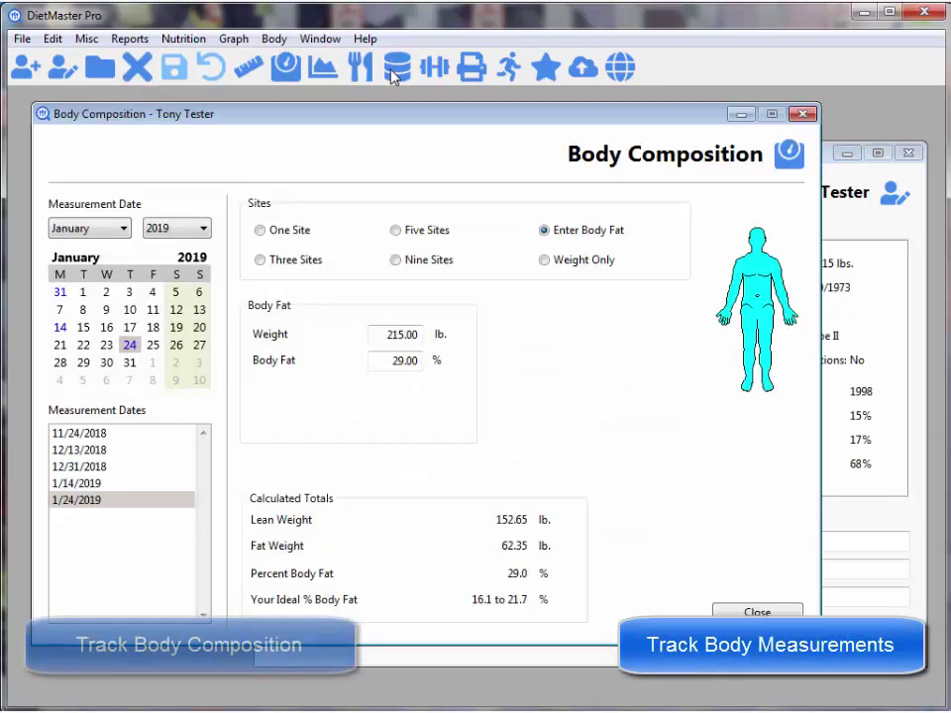
left_click(396, 78)
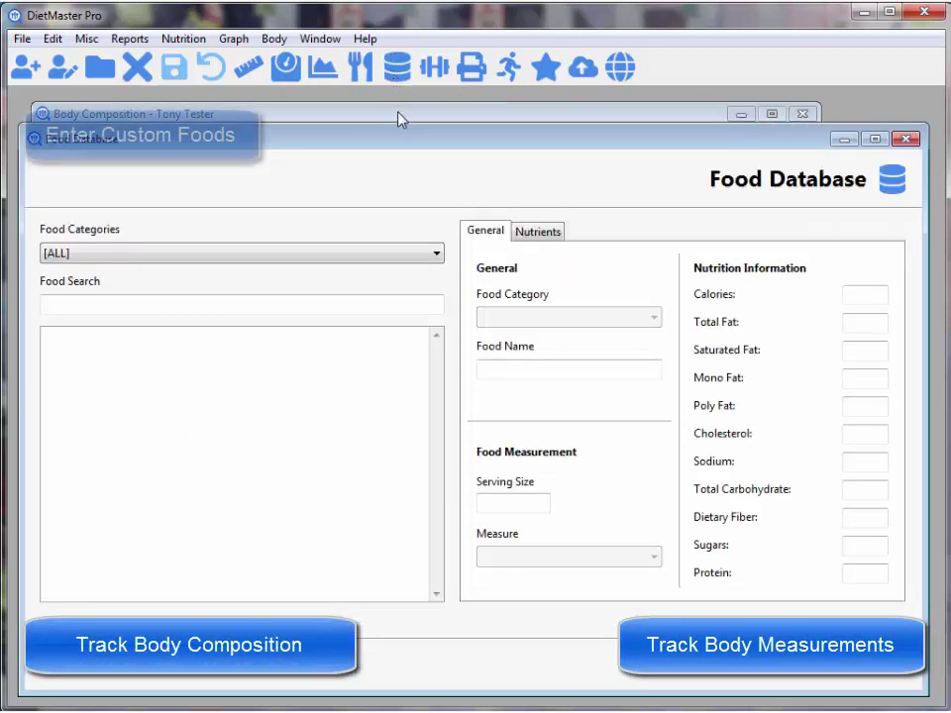
Open the Exercise planner with its exercise list, the Fitness Assessment, and Web Upload
left_click(433, 70)
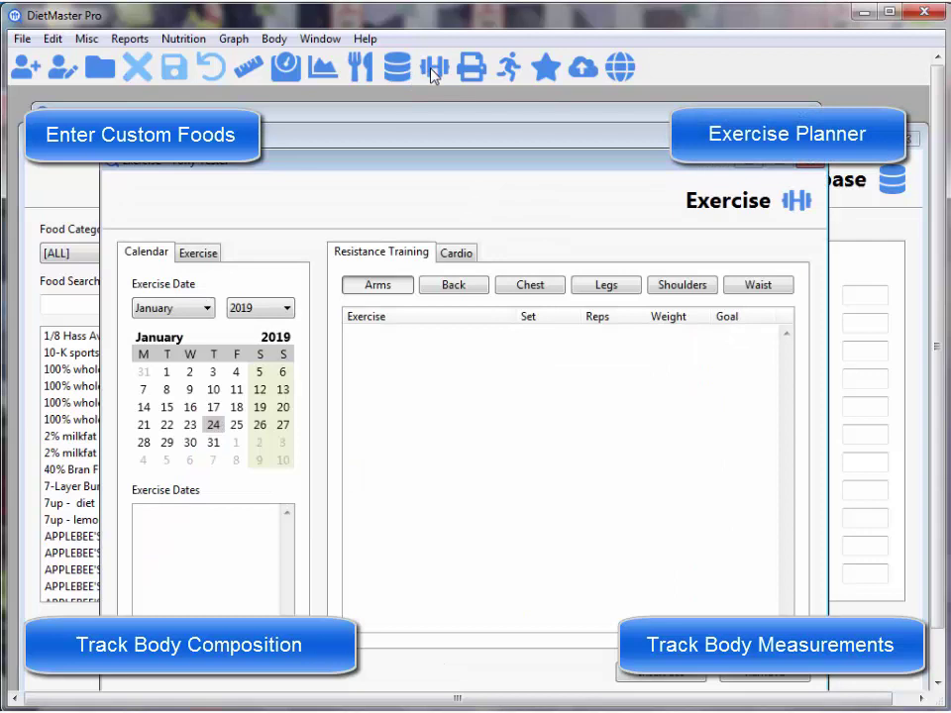
left_click(199, 254)
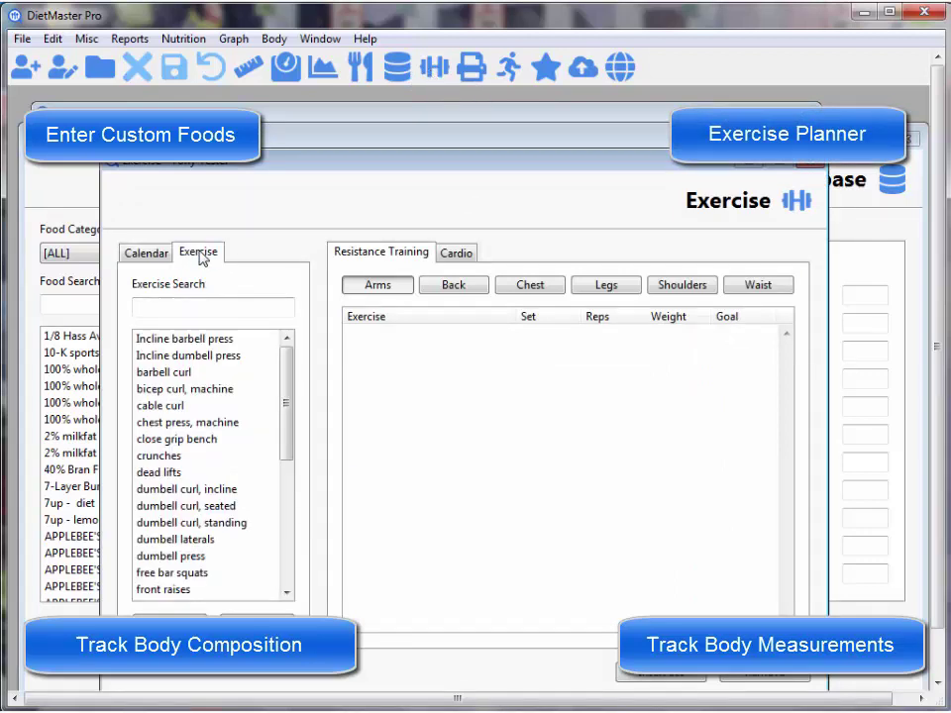
left_click(505, 70)
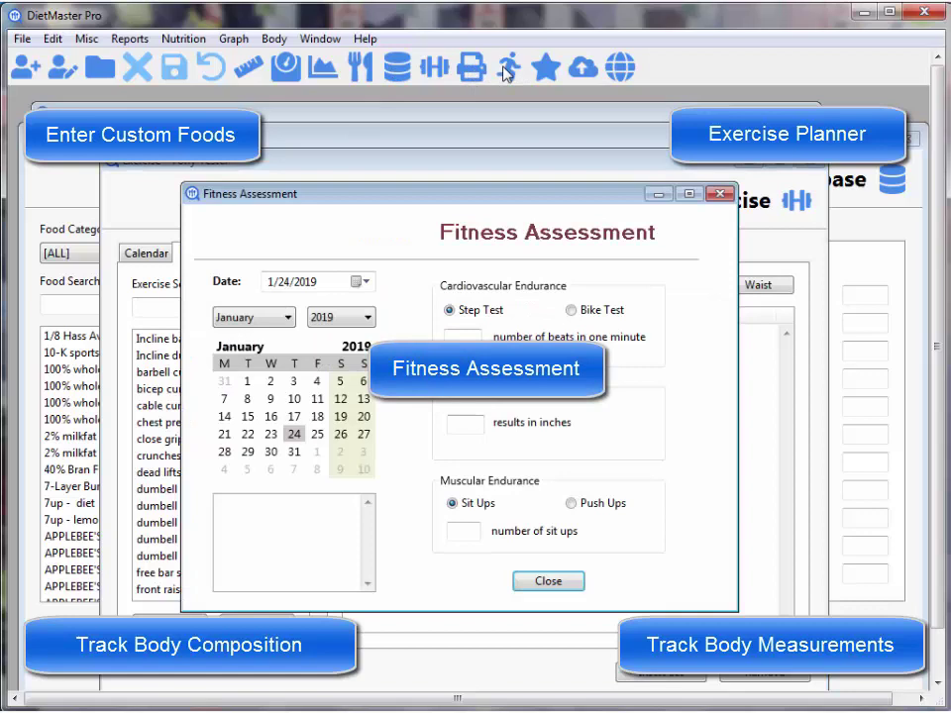
left_click(583, 69)
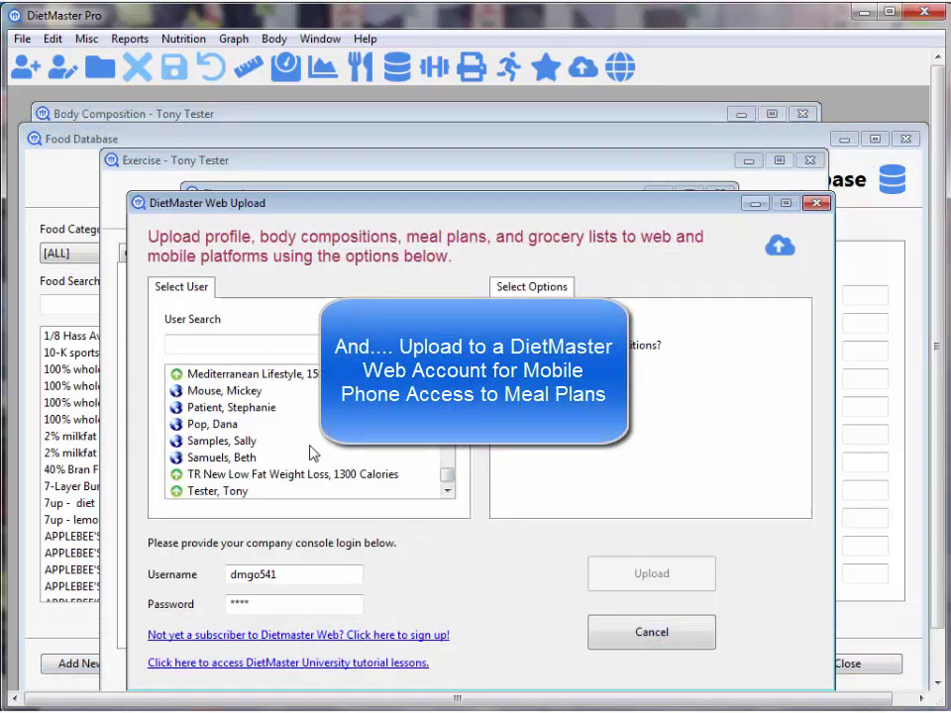
Upload the client's meal plan starting 1/21/2019 and dismiss the success message
left_click(232, 493)
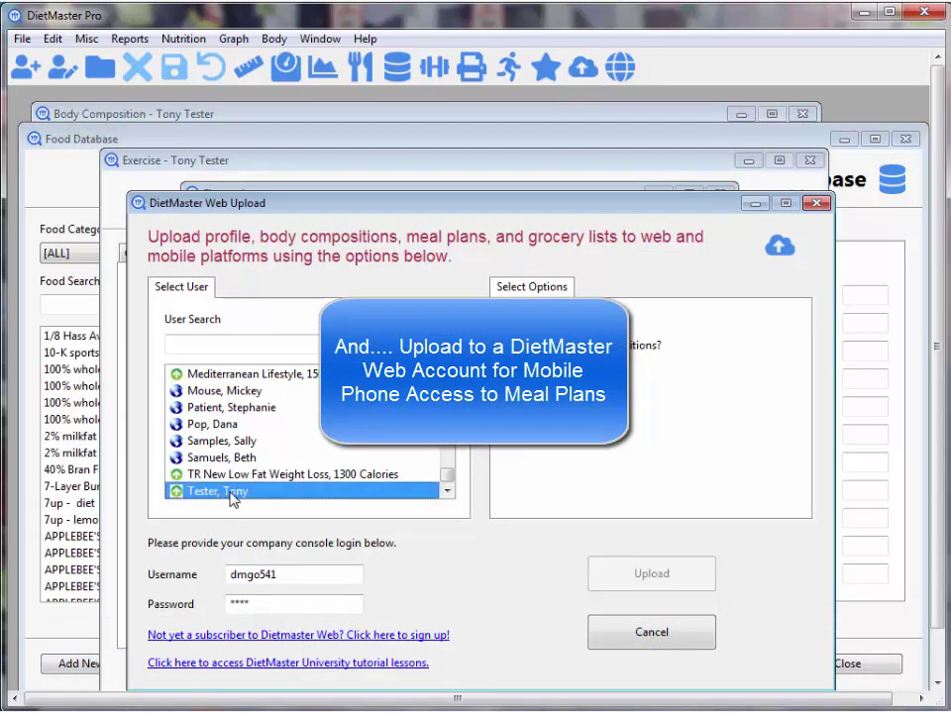
left_click(512, 374)
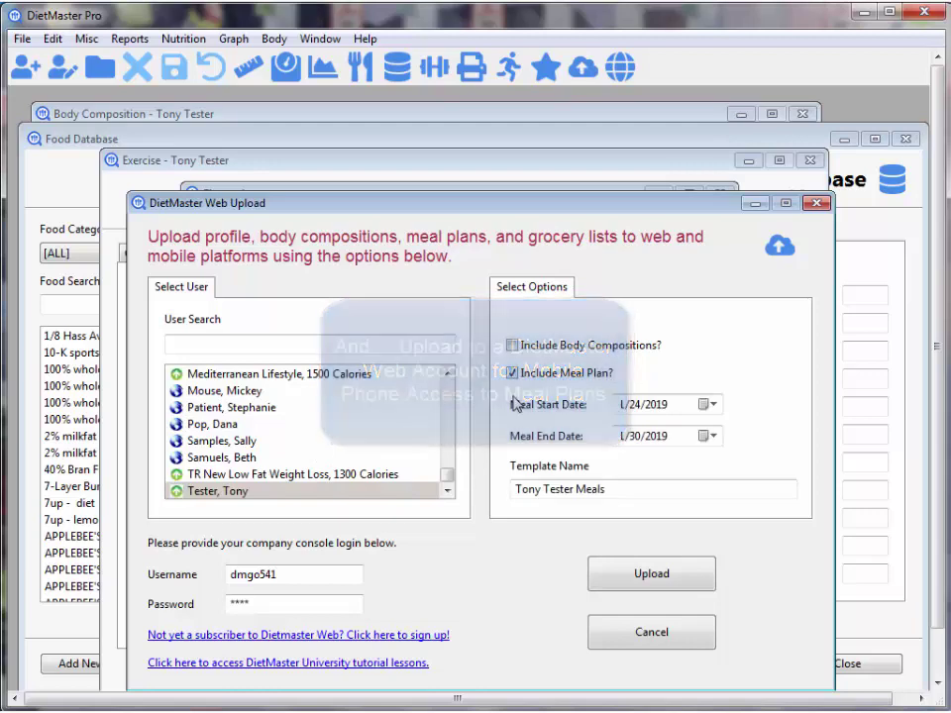
left_click(713, 404)
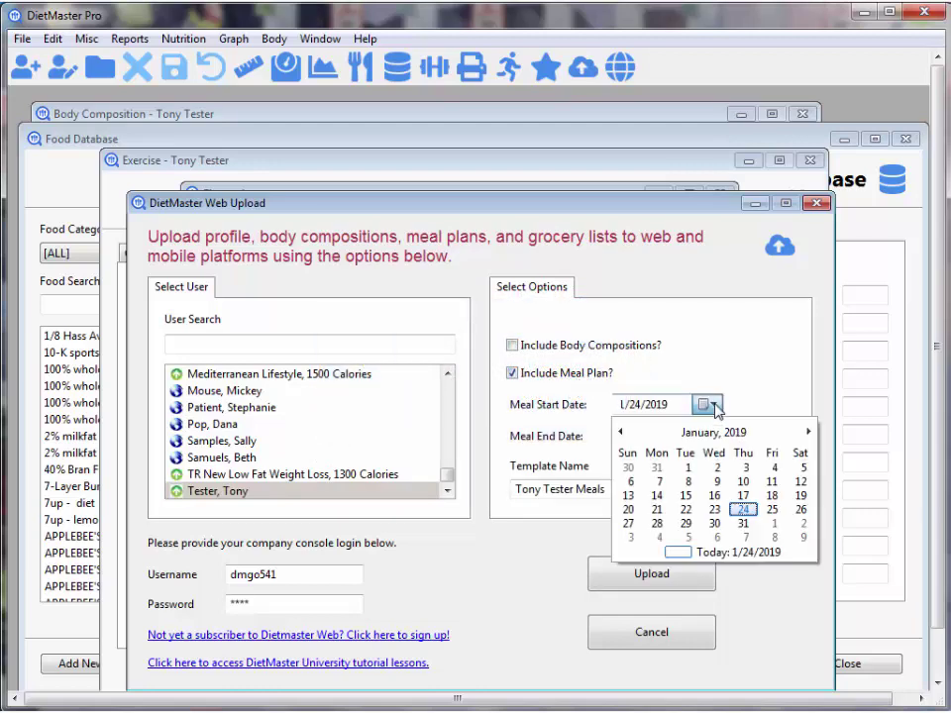
left_click(657, 509)
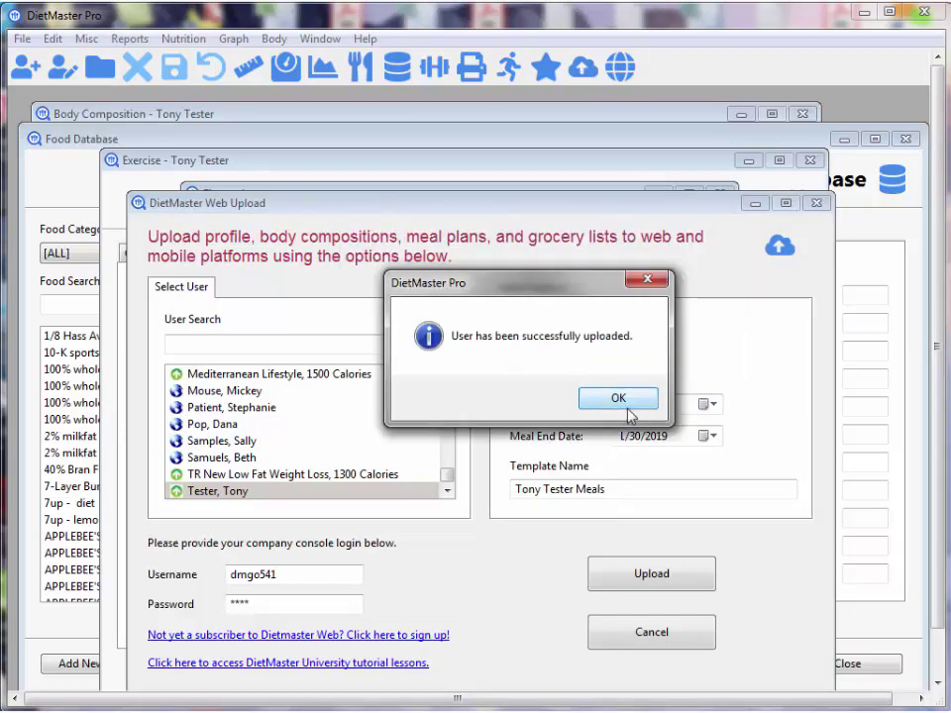
left_click(617, 399)
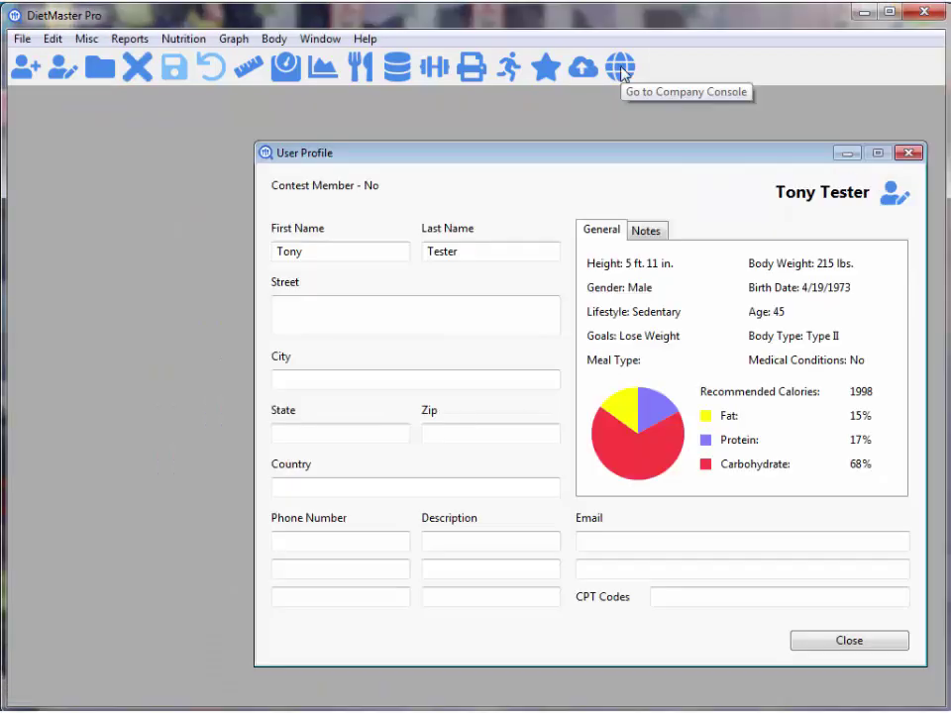
Log in to the web company console and scroll the User List toward the client's entry
left_click(620, 68)
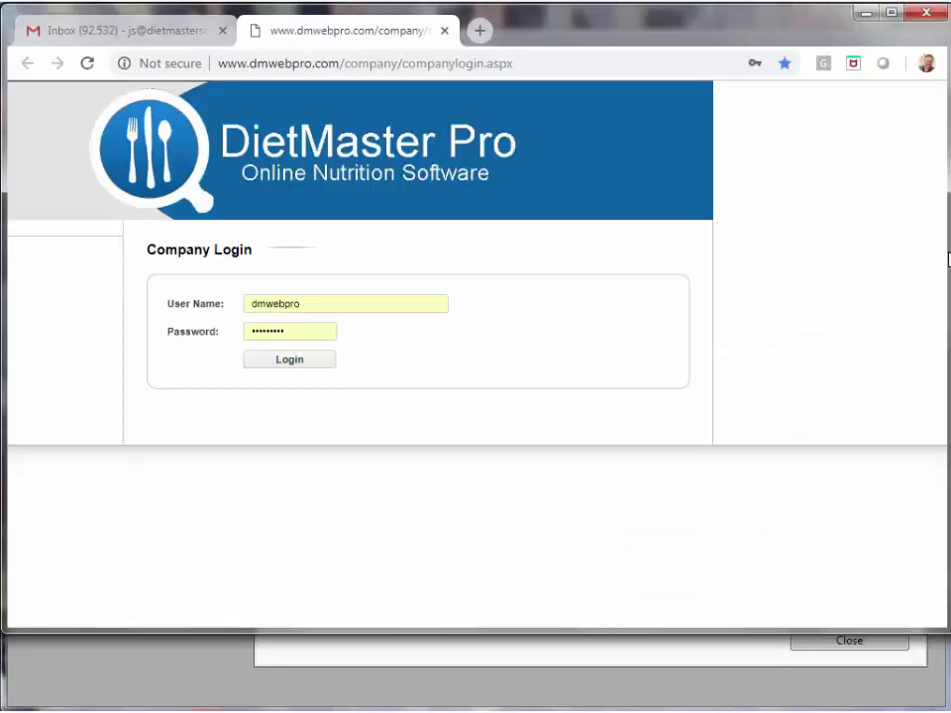
left_click(315, 360)
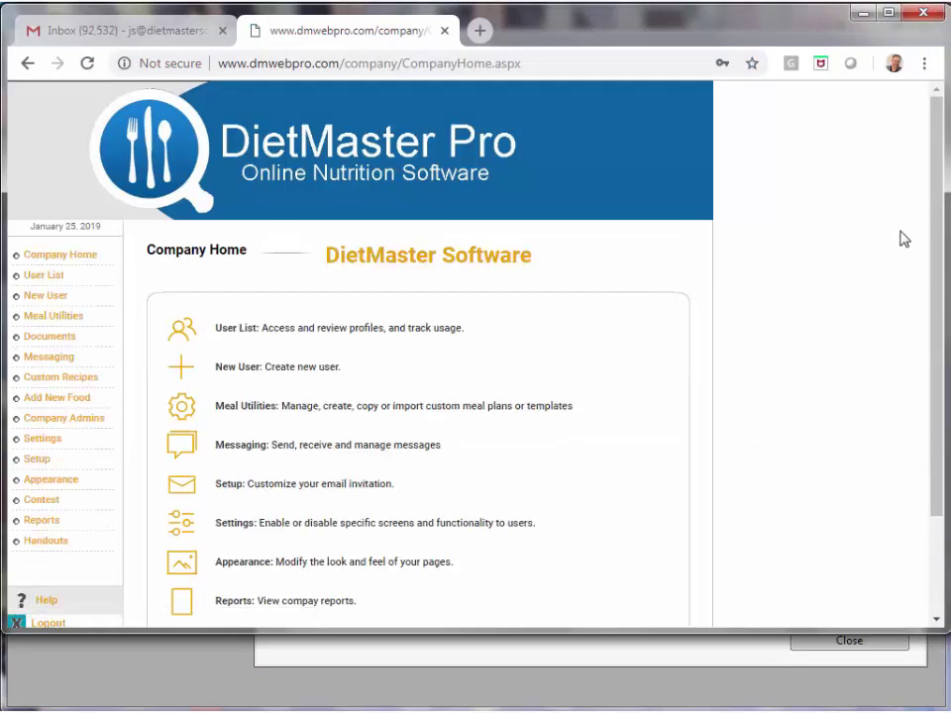
left_click_drag(940, 211, 942, 302)
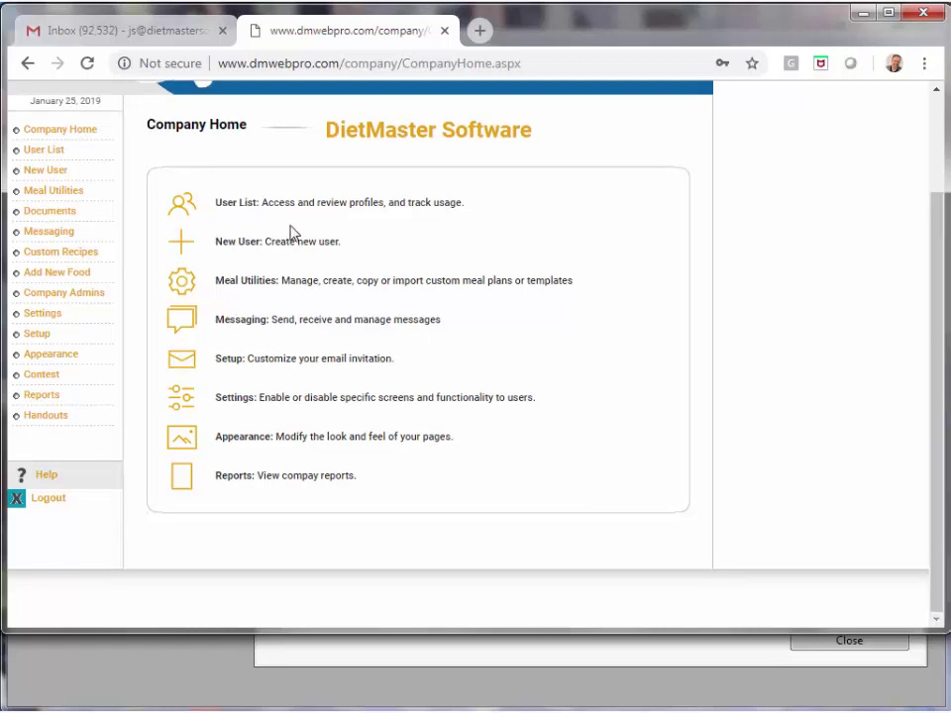
left_click(191, 208)
scroll(484, 301, "down", 2)
scroll(485, 301, "down", 2)
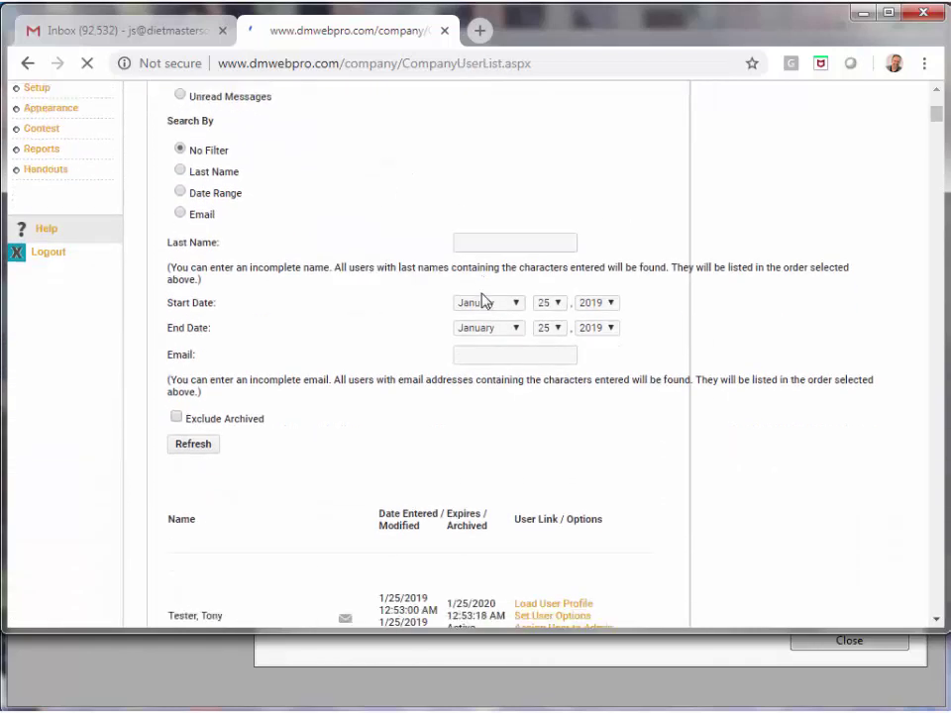
scroll(483, 301, "down", 2)
scroll(484, 301, "down", 2)
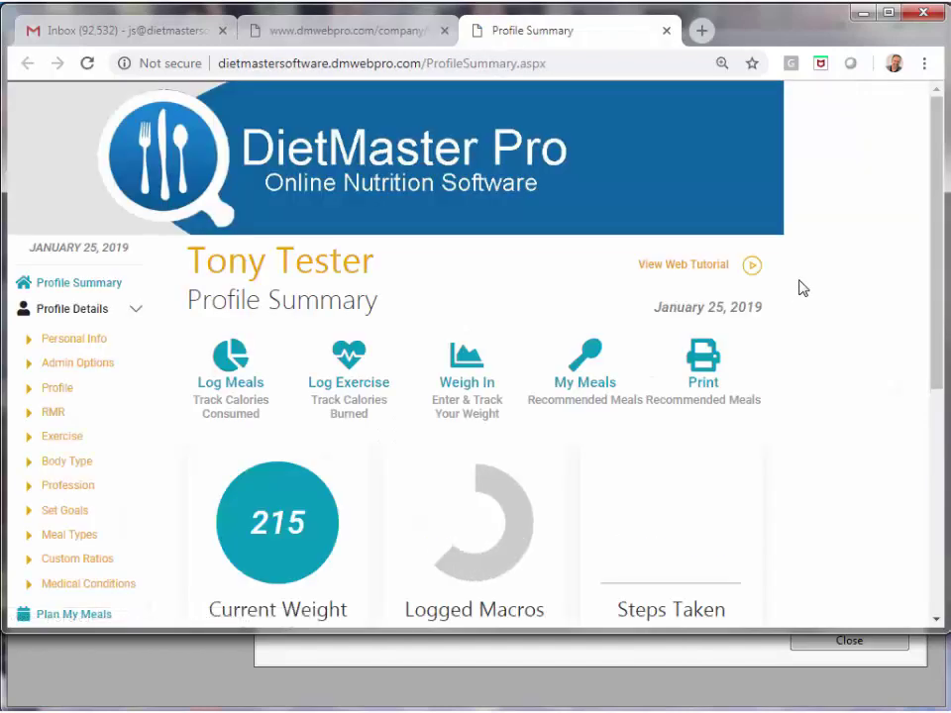
scroll(802, 287, "down", 3)
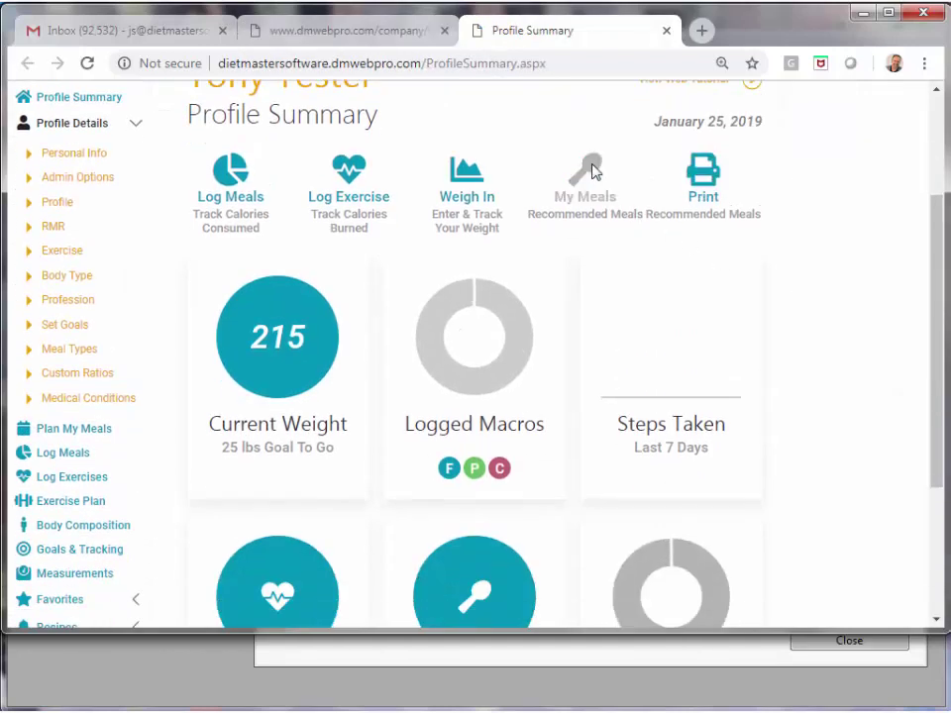
left_click(592, 171)
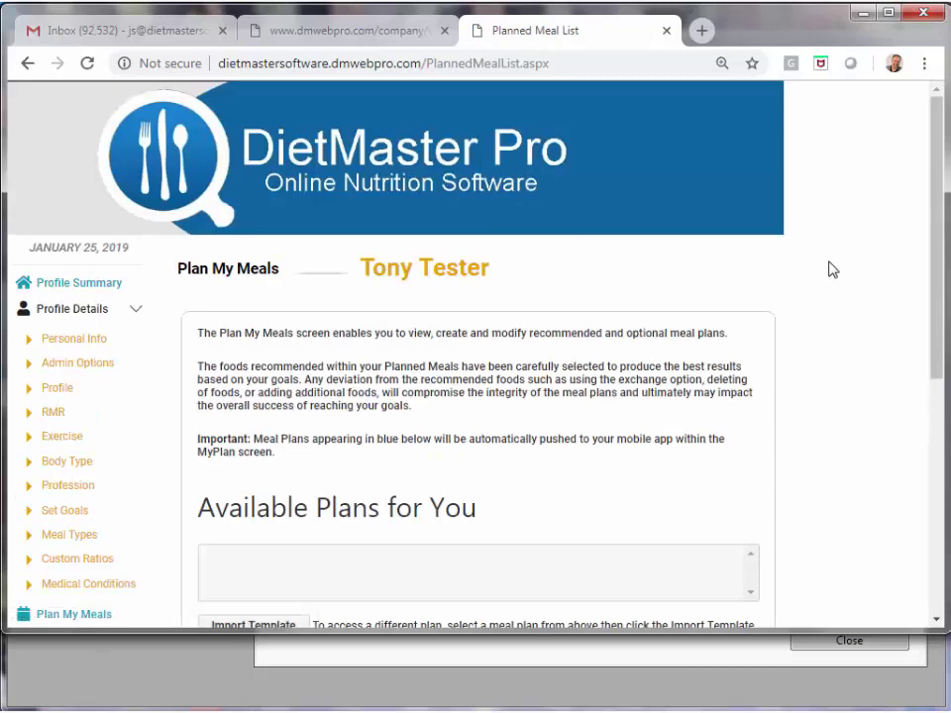
scroll(831, 269, "down", 4)
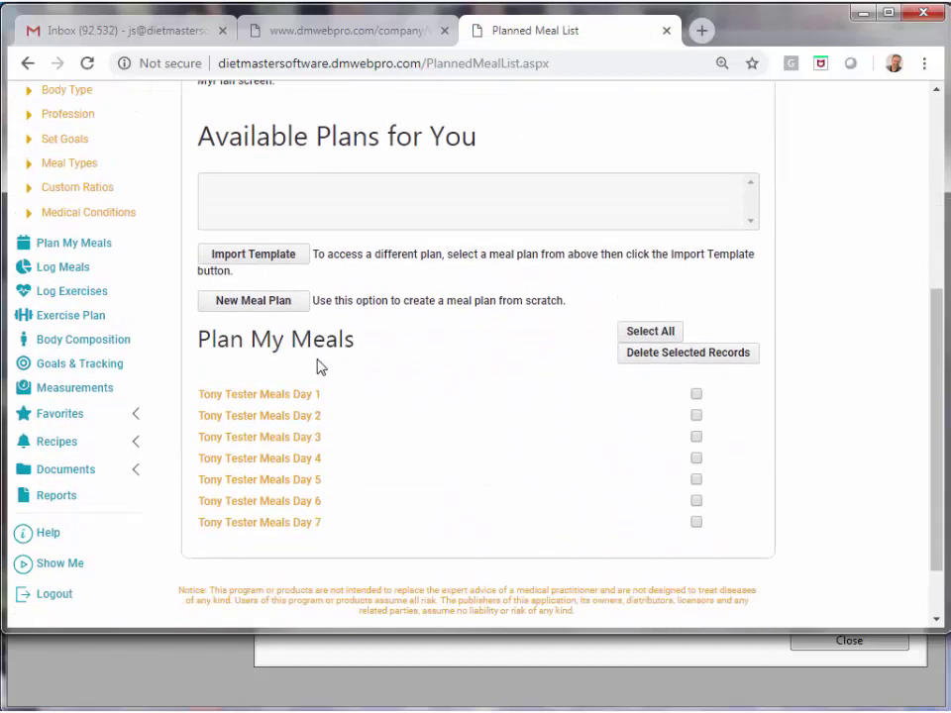
left_click(279, 399)
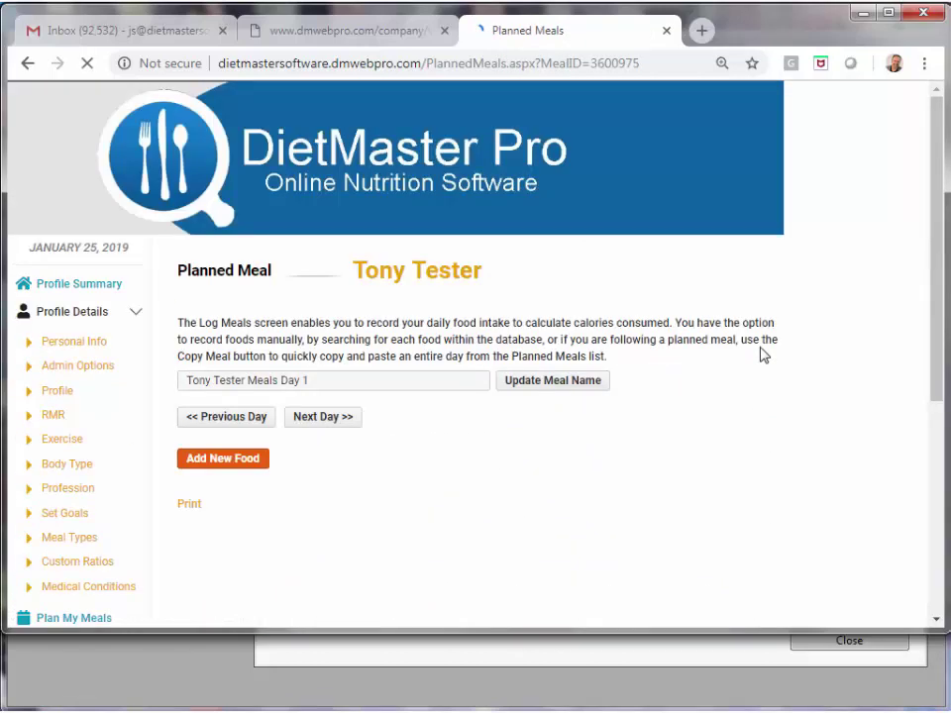
scroll(762, 355, "down", 3)
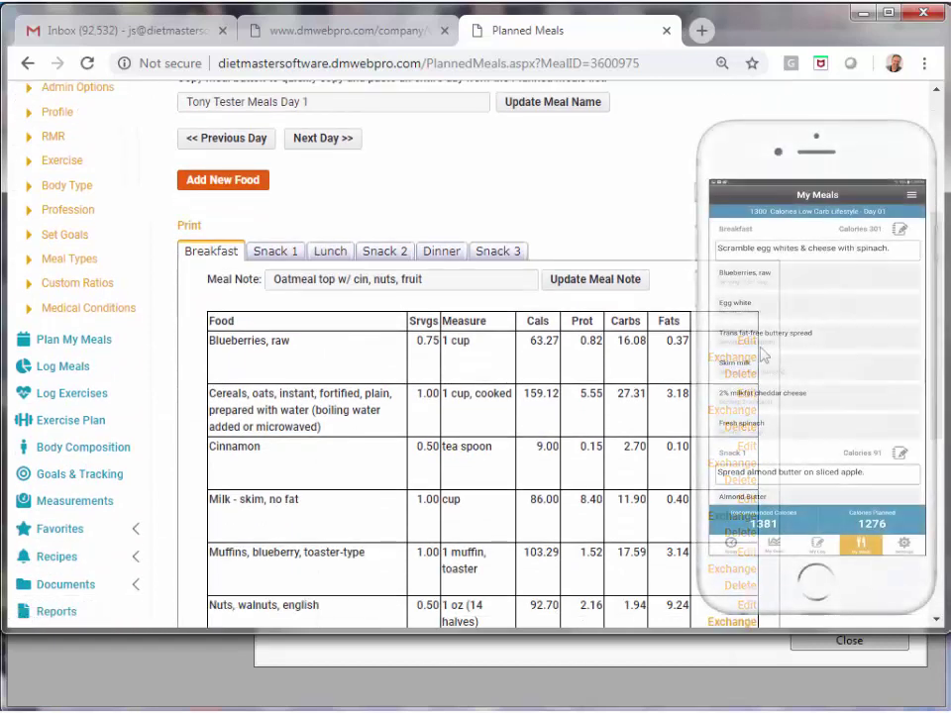
scroll(763, 354, "down", 1)
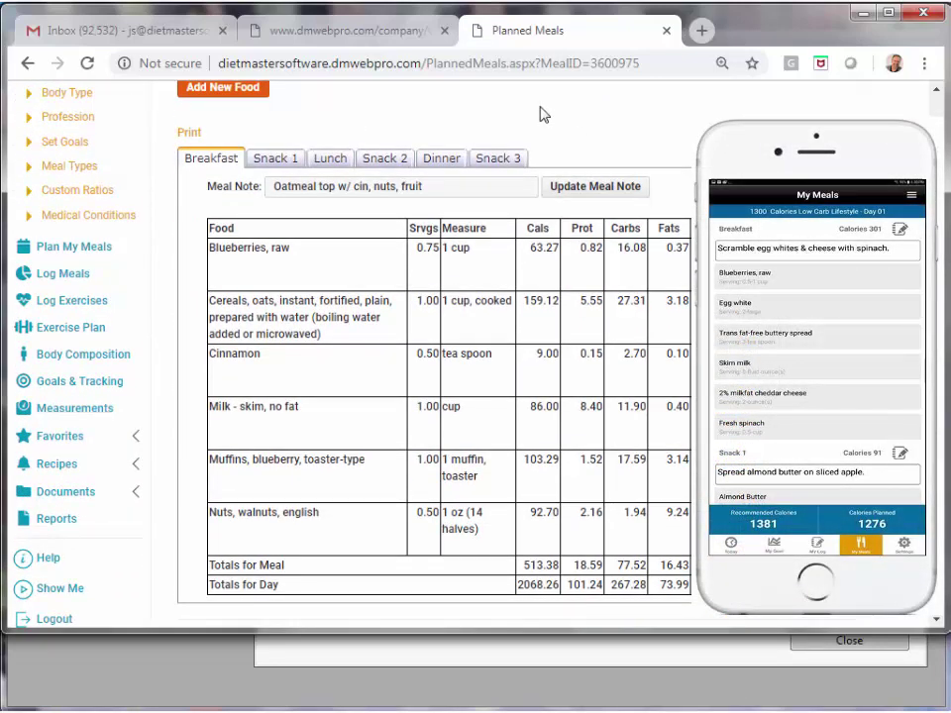
scroll(93, 208, "up", 1)
scroll(60, 215, "up", 3)
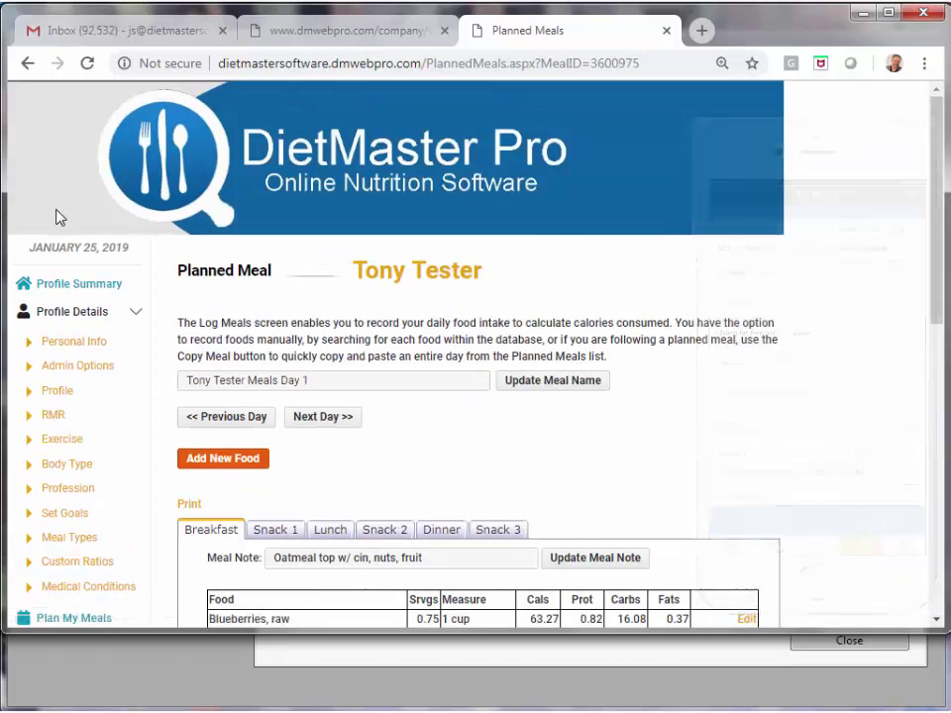
left_click(59, 284)
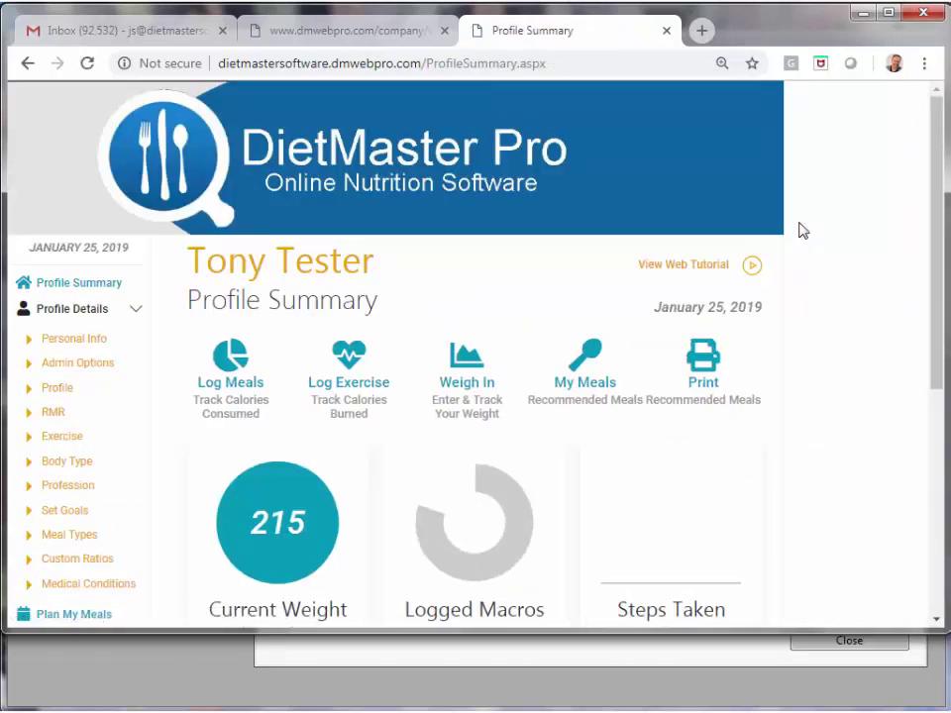